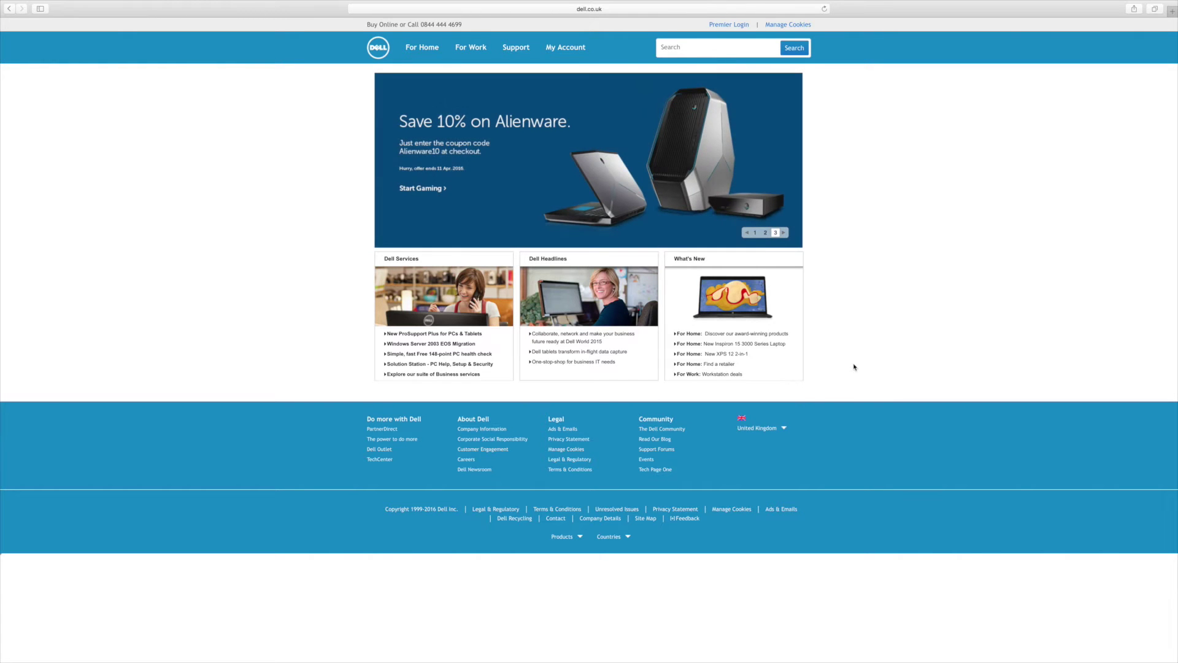
Navigate For Work > Servers, Storage & Networking > Servers to the PowerEdge server listing
{"action": "left_click", "coordinate": [478, 48]}
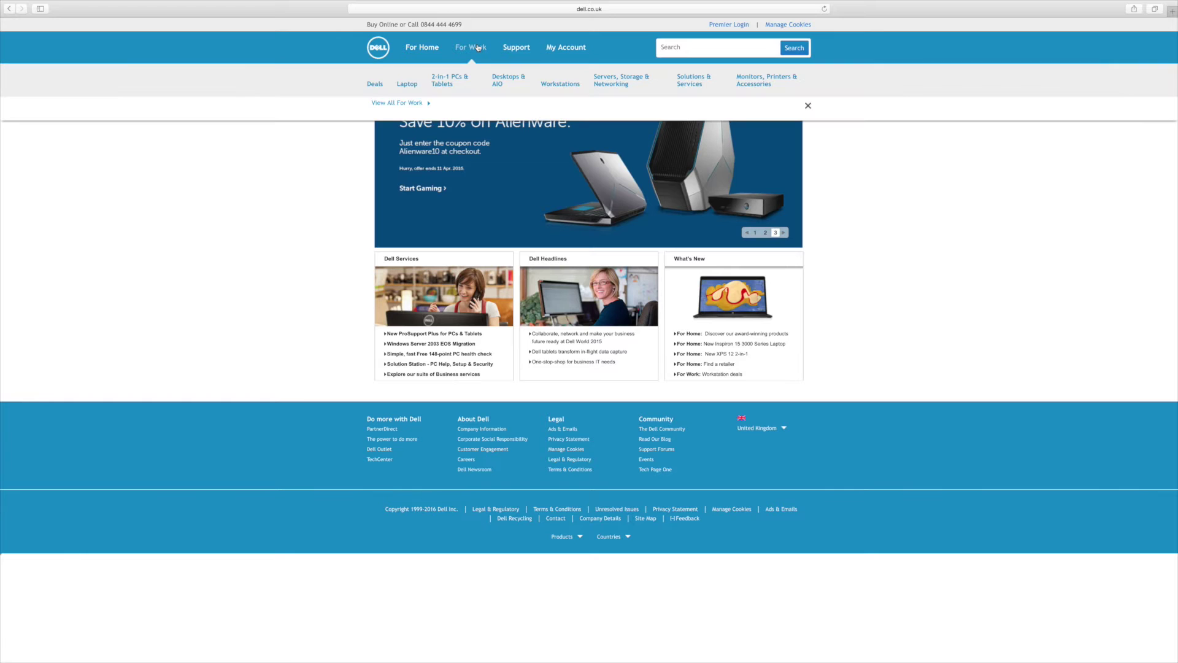
{"action": "left_click", "coordinate": [611, 86]}
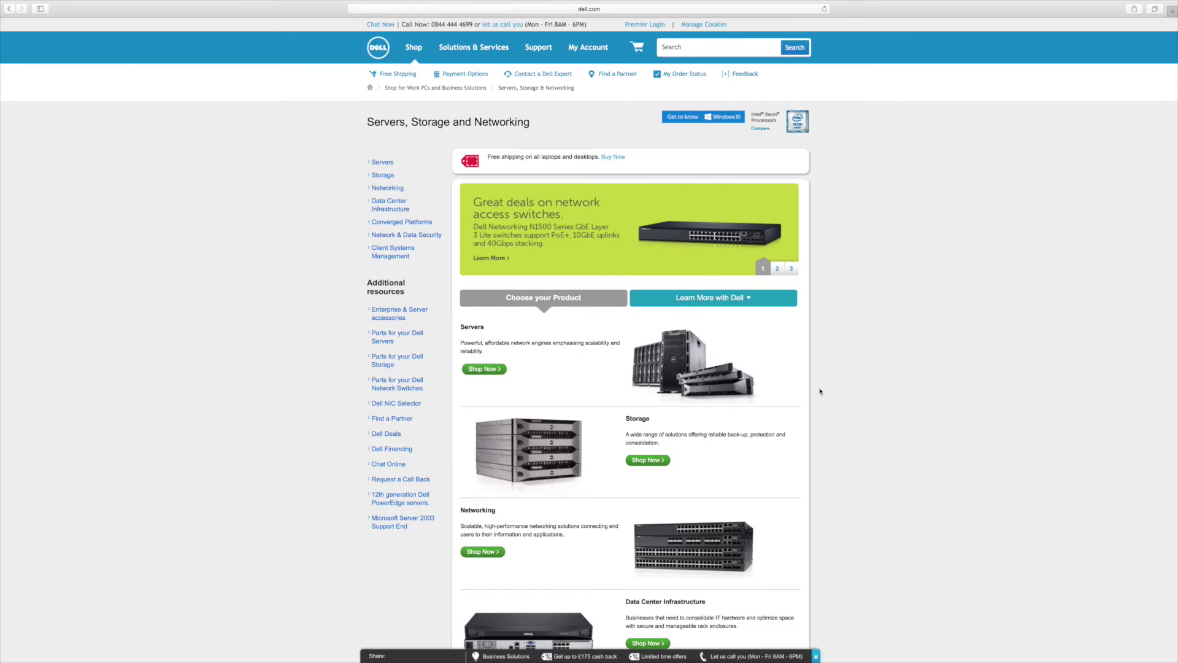
{"action": "scroll", "coordinate": [816, 389], "scroll_direction": "down", "scroll_amount": 5}
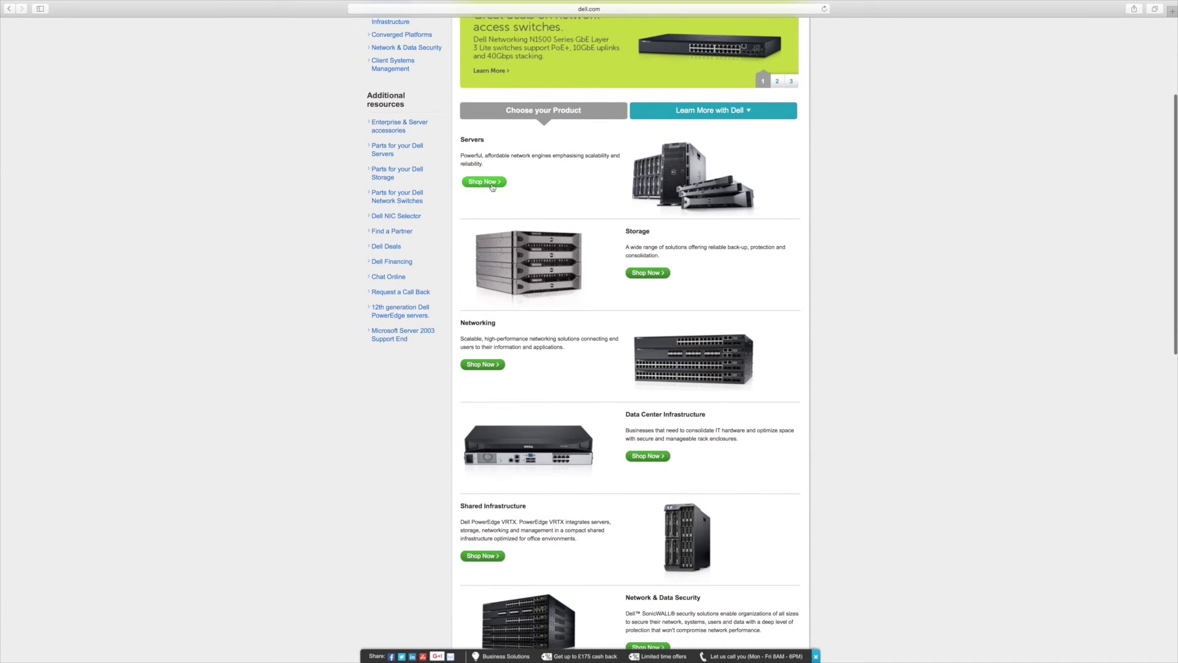
{"action": "left_click", "coordinate": [491, 183]}
{"action": "scroll", "coordinate": [809, 318], "scroll_direction": "down", "scroll_amount": 5}
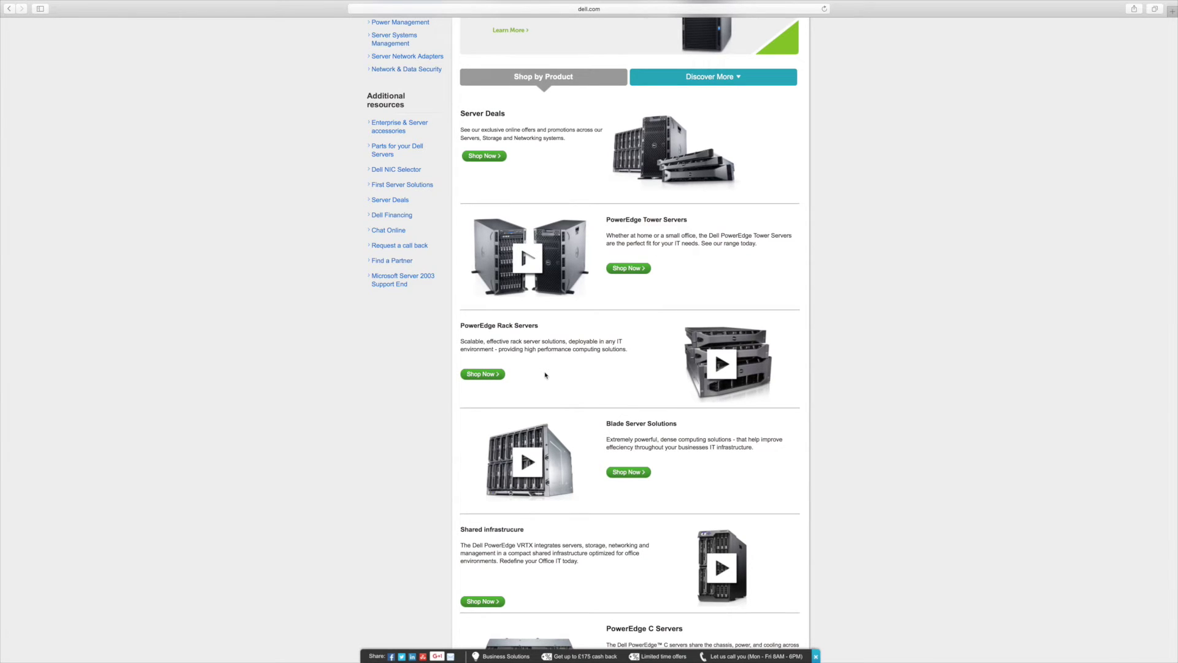
Browse the PowerEdge rack servers and open the PowerEdge R220 product page at £490
{"action": "left_click", "coordinate": [491, 375]}
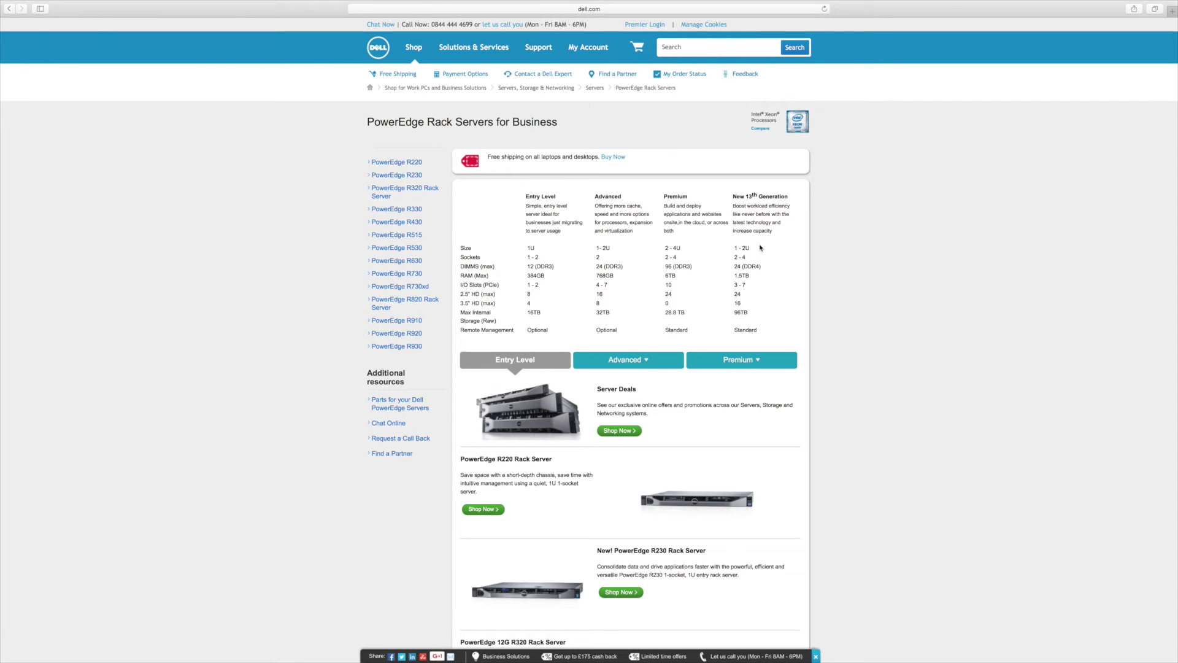
{"action": "scroll", "coordinate": [644, 345], "scroll_direction": "down", "scroll_amount": 3}
{"action": "scroll", "coordinate": [644, 345], "scroll_direction": "down", "scroll_amount": 2}
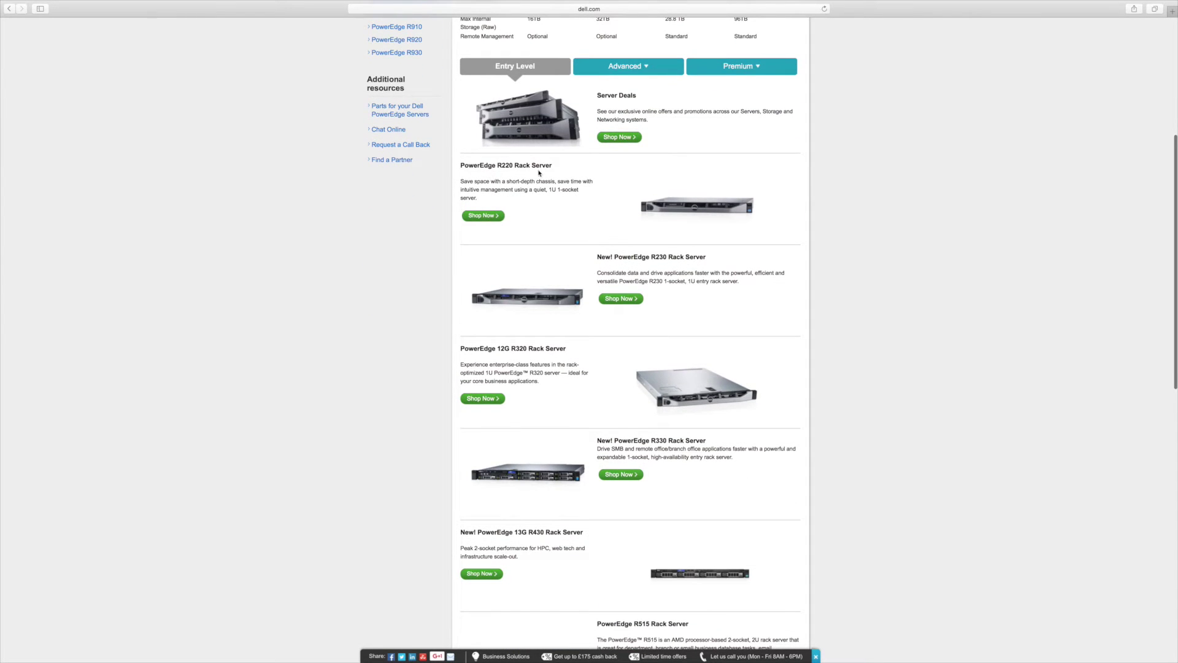
{"action": "left_click", "coordinate": [481, 217]}
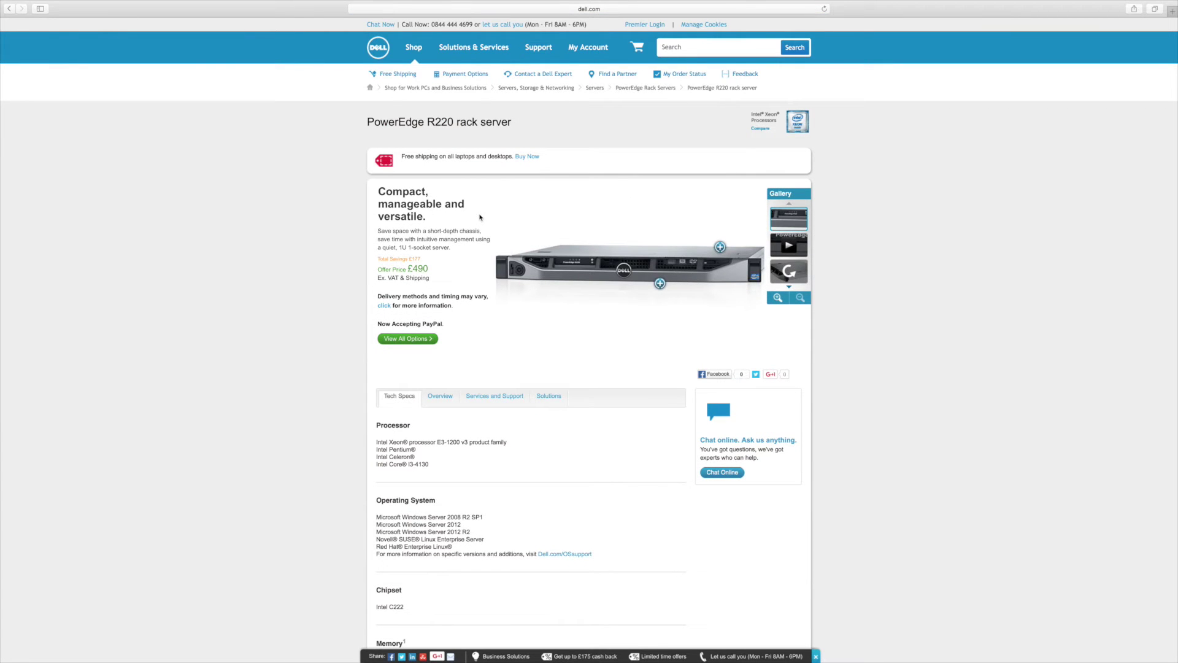
{"action": "scroll", "coordinate": [554, 216], "scroll_direction": "down", "scroll_amount": 3}
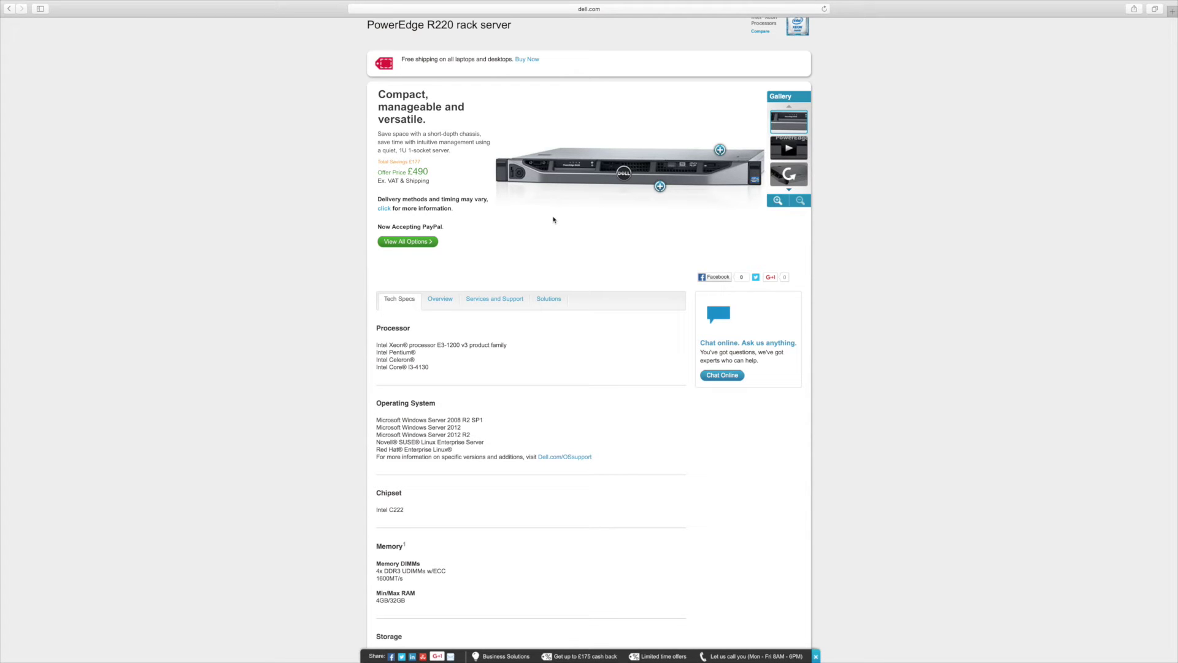
View all R220 configurations and customise the £490 starting build
{"action": "left_click", "coordinate": [405, 246]}
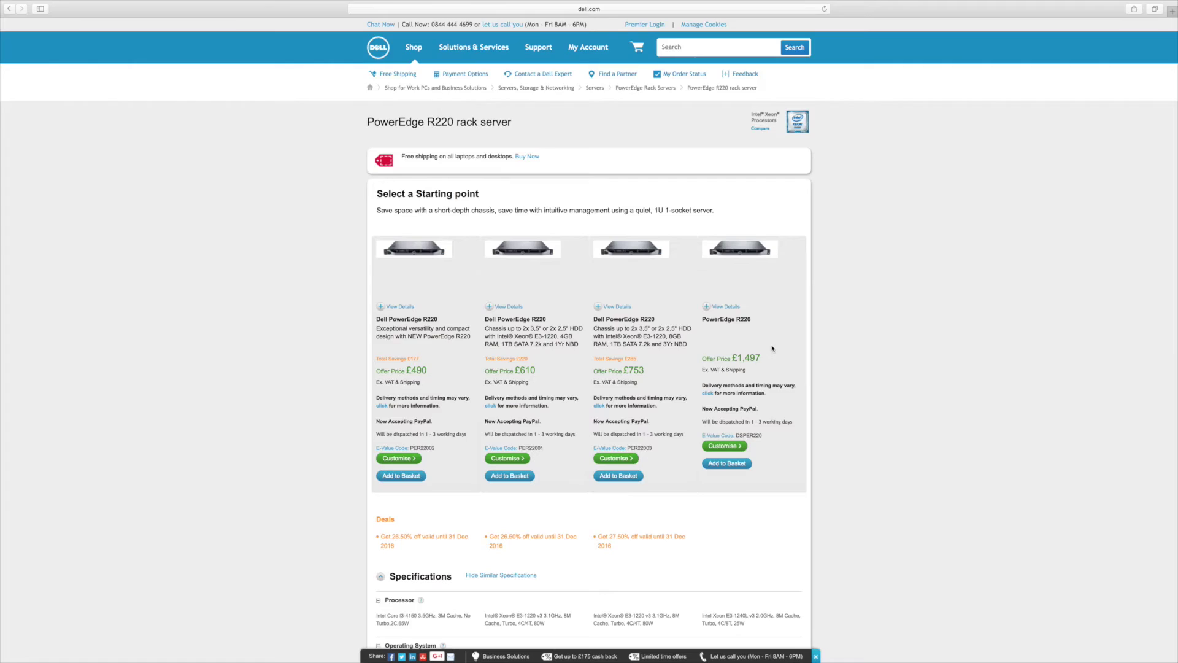
{"action": "scroll", "coordinate": [772, 348], "scroll_direction": "down", "scroll_amount": 5}
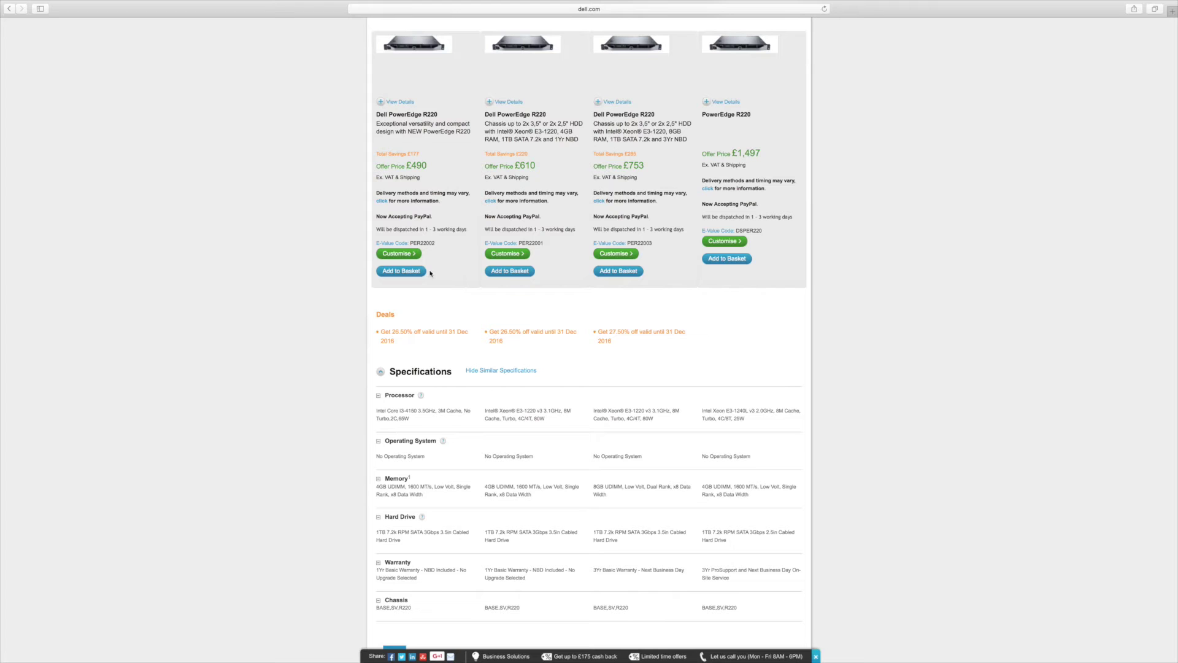
{"action": "left_click", "coordinate": [401, 254]}
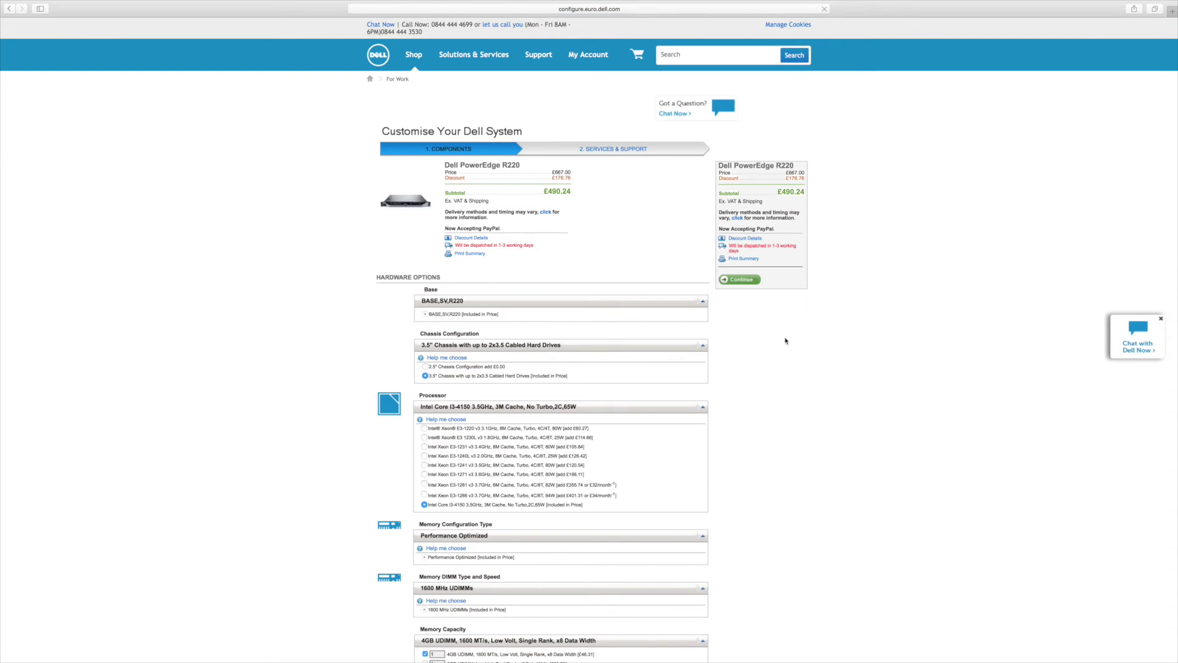
Scroll the R220 page to review the i3-4150, 4GB memory, no-OS defaults at £490.24
{"action": "scroll", "coordinate": [785, 341], "scroll_direction": "down", "scroll_amount": 3}
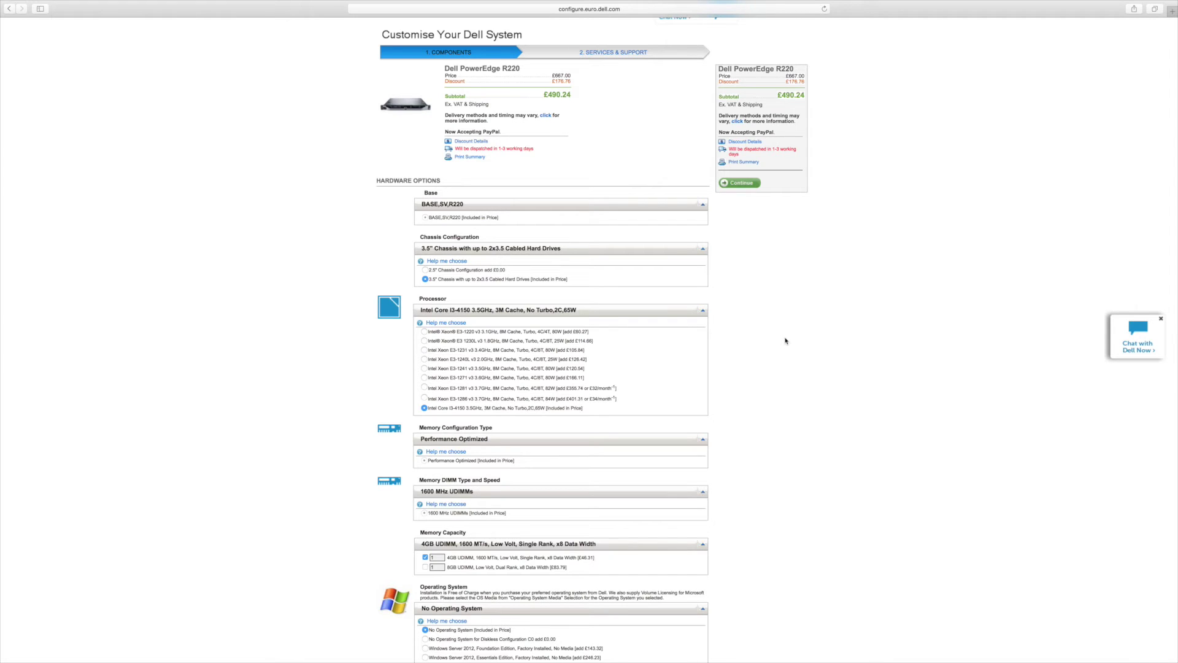
{"action": "scroll", "coordinate": [668, 325], "scroll_direction": "down", "scroll_amount": 5}
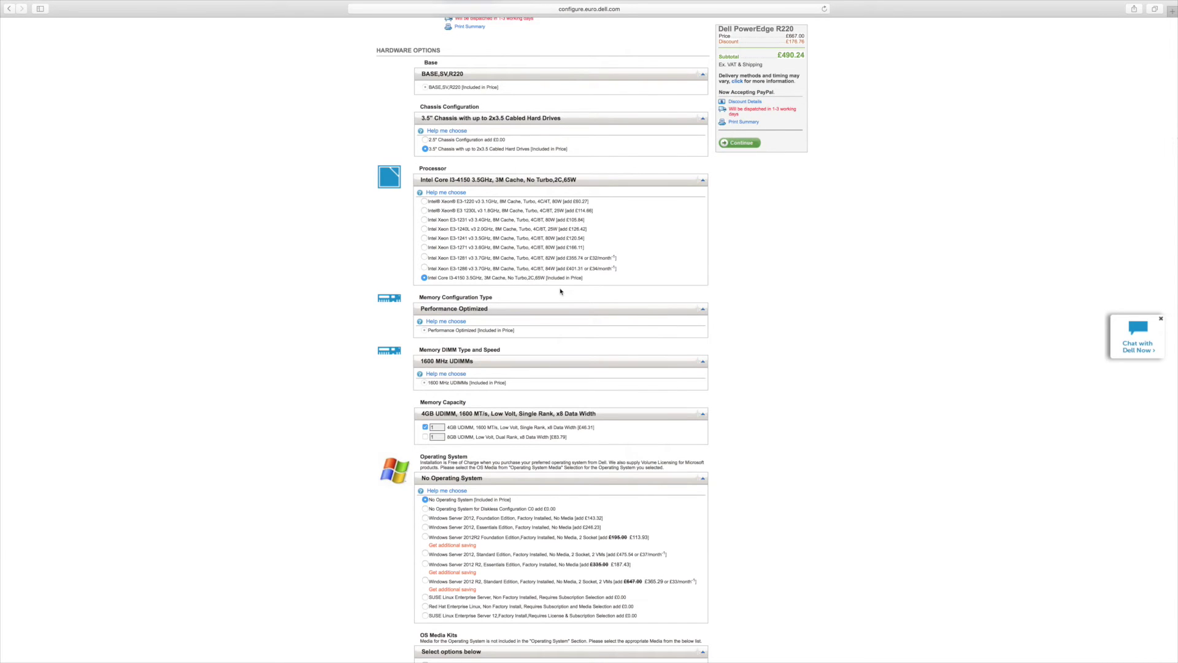
{"action": "scroll", "coordinate": [433, 230], "scroll_direction": "up", "scroll_amount": 1}
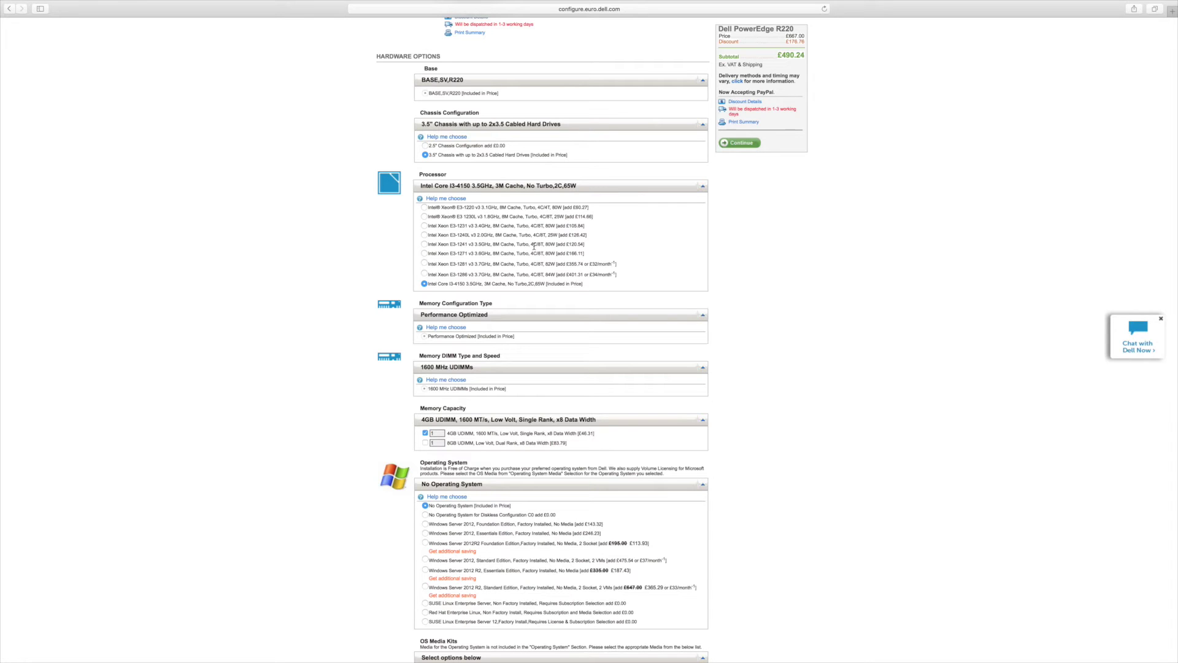
Choose the Xeon E3-1241 v3 processor and set the 8GB UDIMM quantity to 2
{"action": "left_click", "coordinate": [430, 244]}
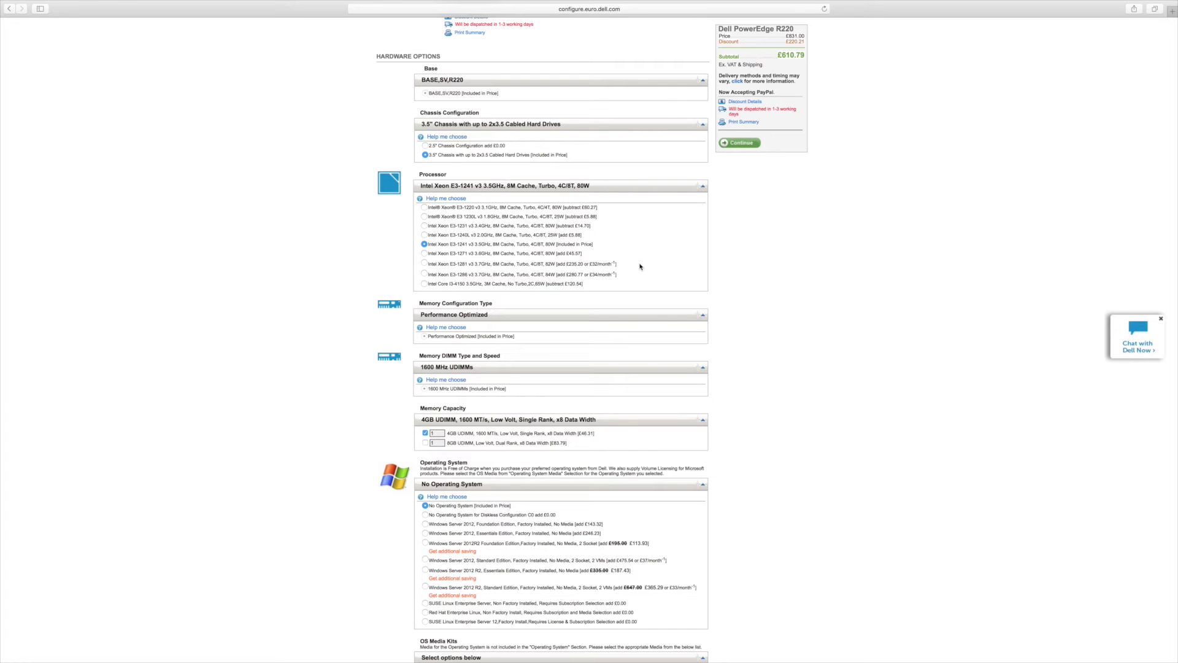
{"action": "scroll", "coordinate": [838, 274], "scroll_direction": "down", "scroll_amount": 5}
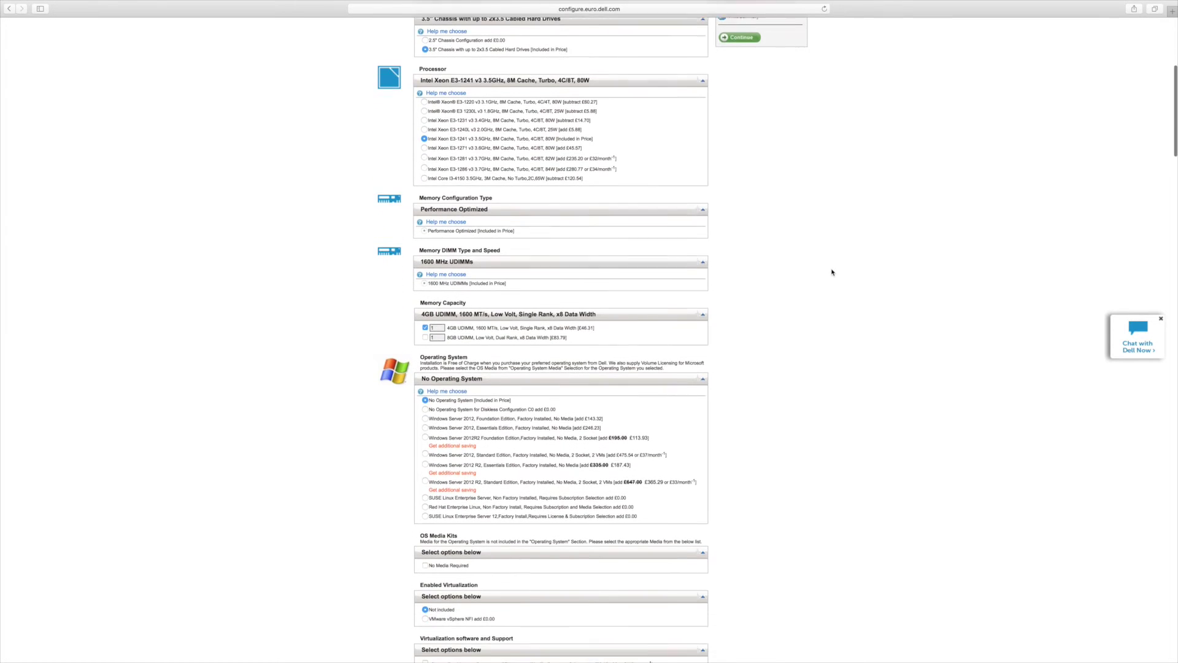
{"action": "scroll", "coordinate": [824, 270], "scroll_direction": "down", "scroll_amount": 1}
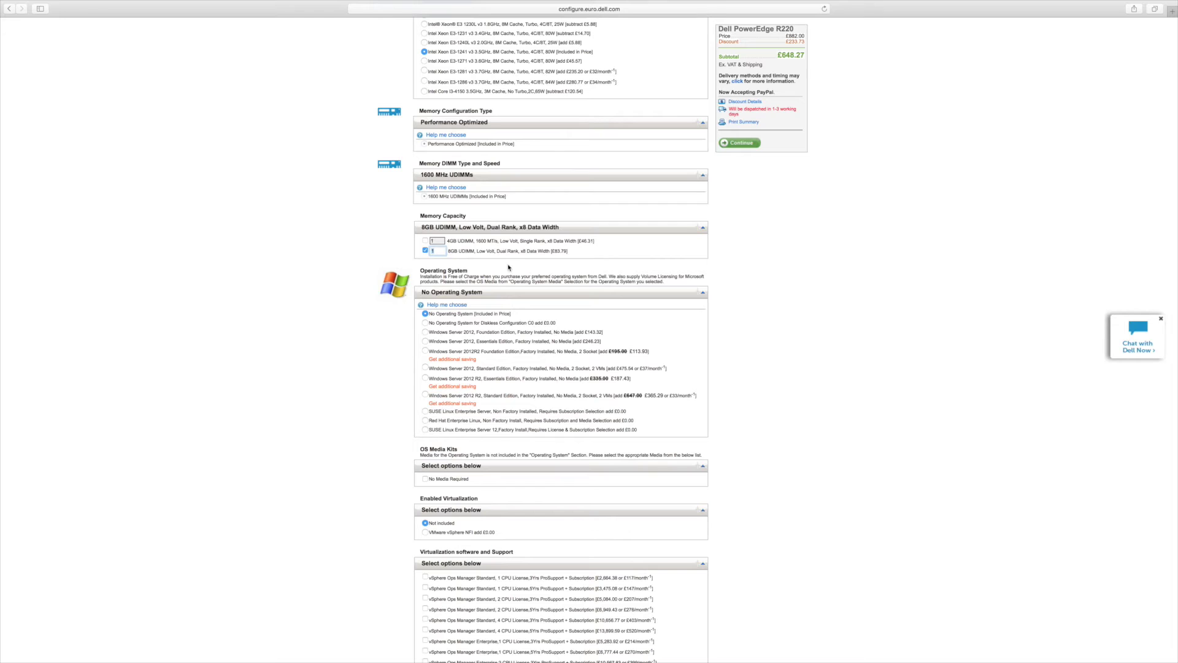
{"action": "type", "text": "2"}
{"action": "left_click", "coordinate": [454, 251]}
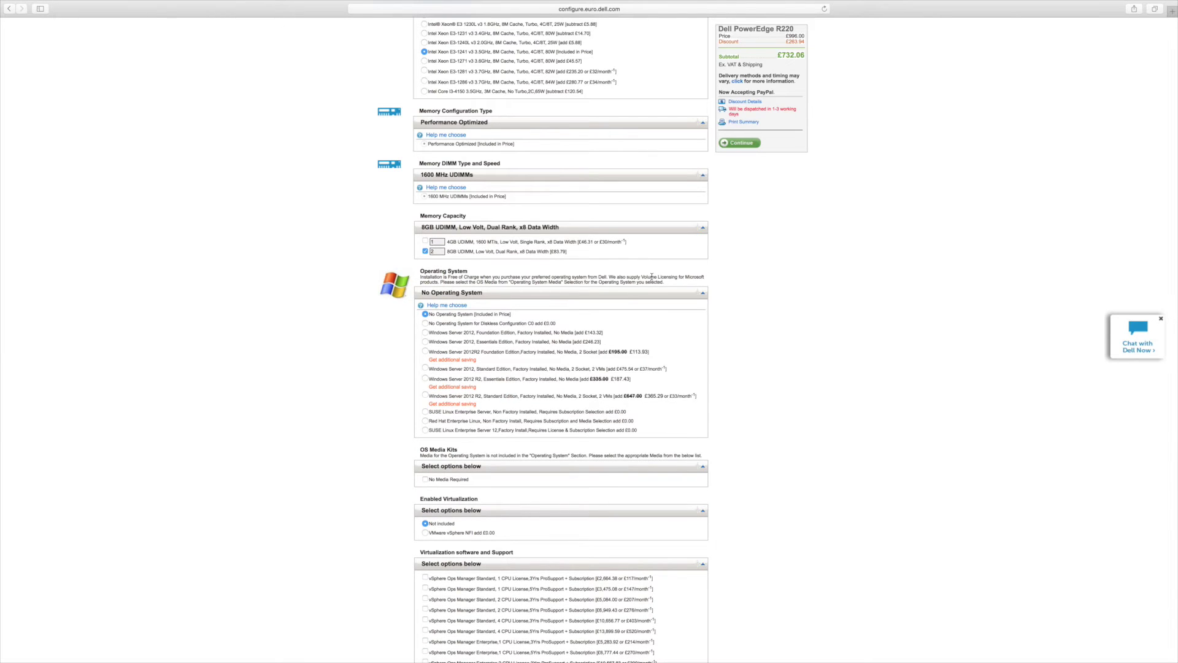
{"action": "double_click", "coordinate": [432, 251]}
Add Windows Server 2012 R2 Standard Edition and its Standard media kit, reaching £1,114.26
{"action": "scroll", "coordinate": [745, 336], "scroll_direction": "down", "scroll_amount": 4}
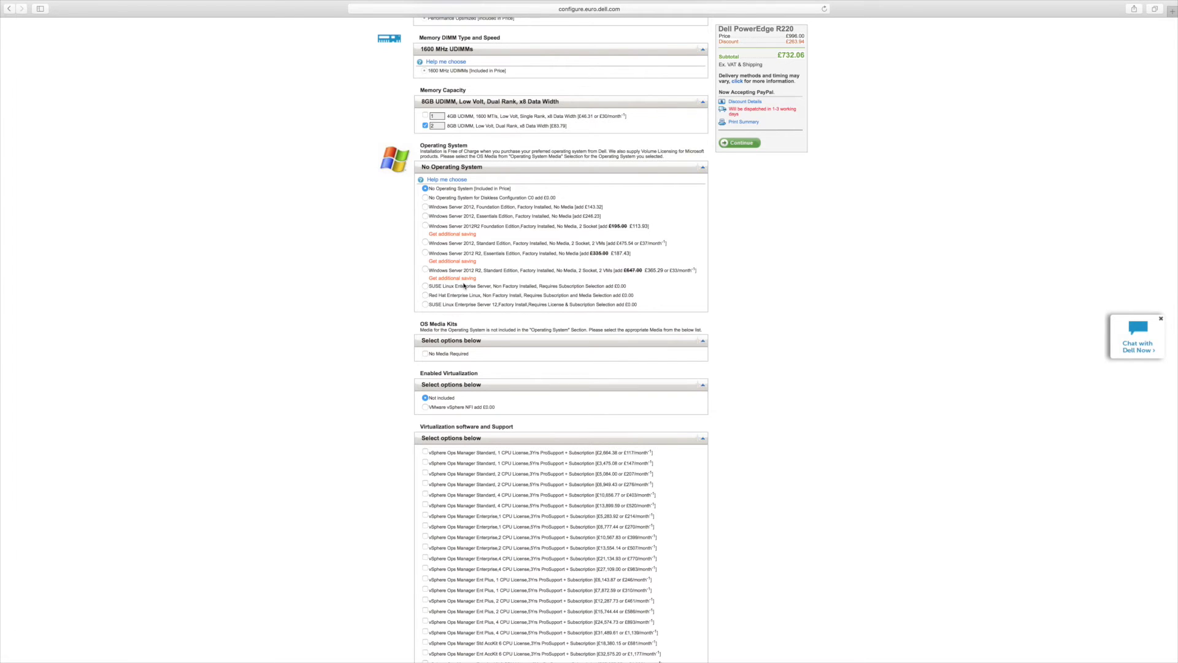
{"action": "left_click", "coordinate": [425, 269]}
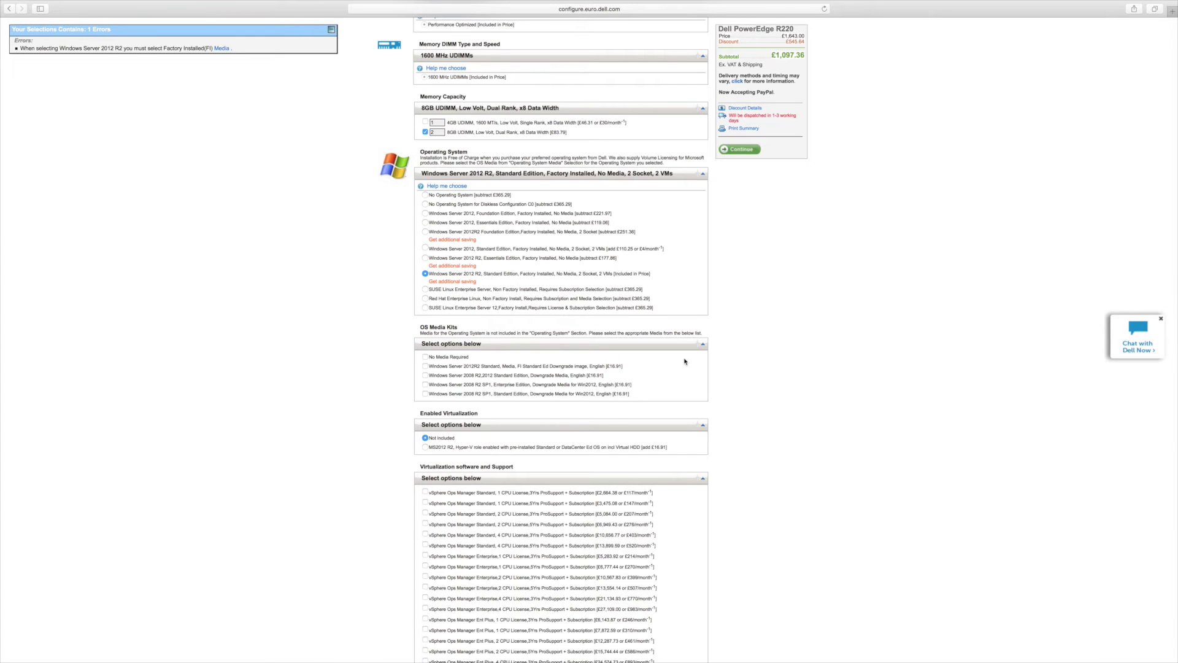
{"action": "scroll", "coordinate": [706, 360], "scroll_direction": "down", "scroll_amount": 5}
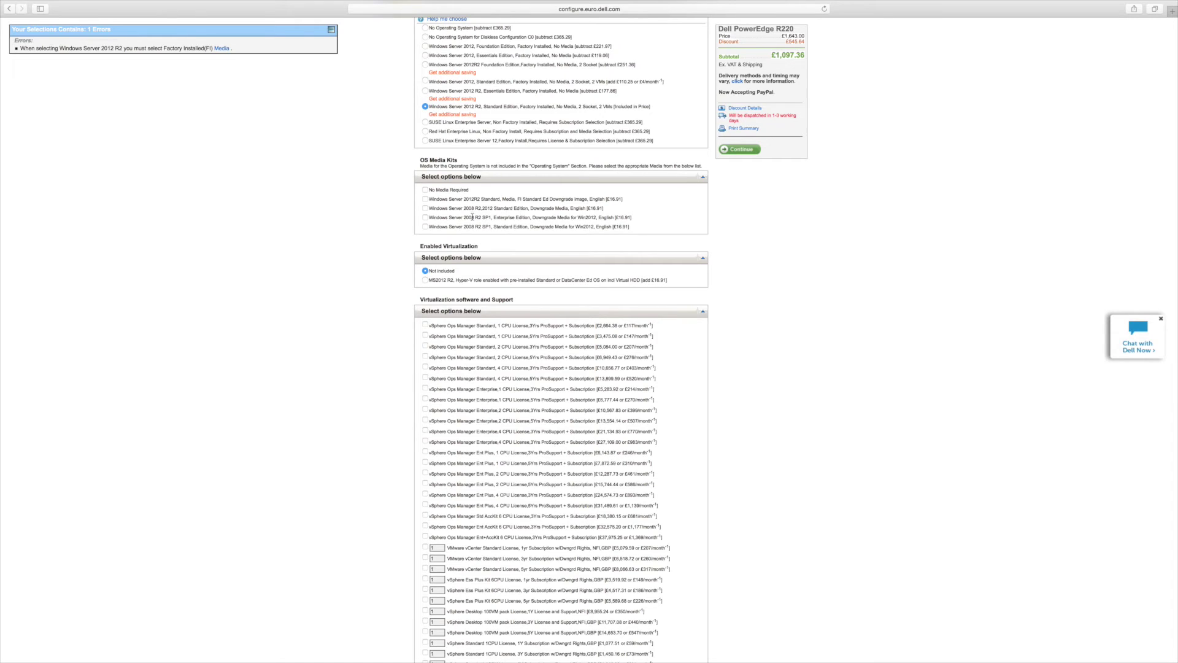
{"action": "left_click", "coordinate": [425, 199]}
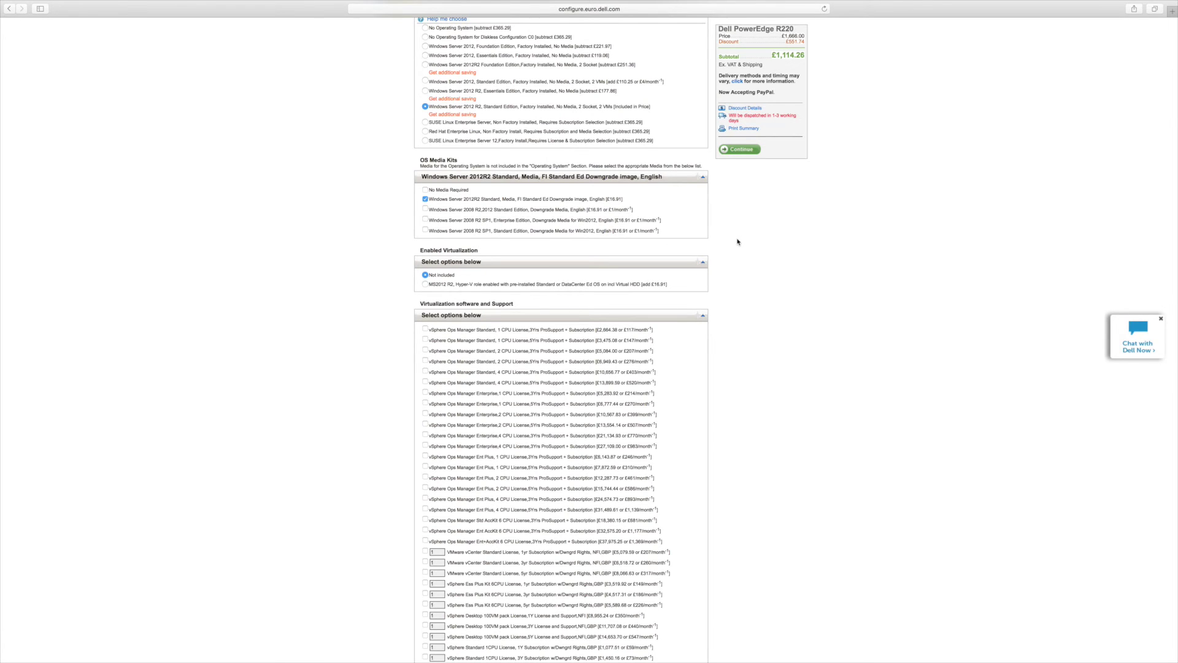
Select C3: SW RAID 1 for S110 (2 SATA HDDs) with Cabled Chassis
{"action": "scroll", "coordinate": [738, 241], "scroll_direction": "down", "scroll_amount": 10}
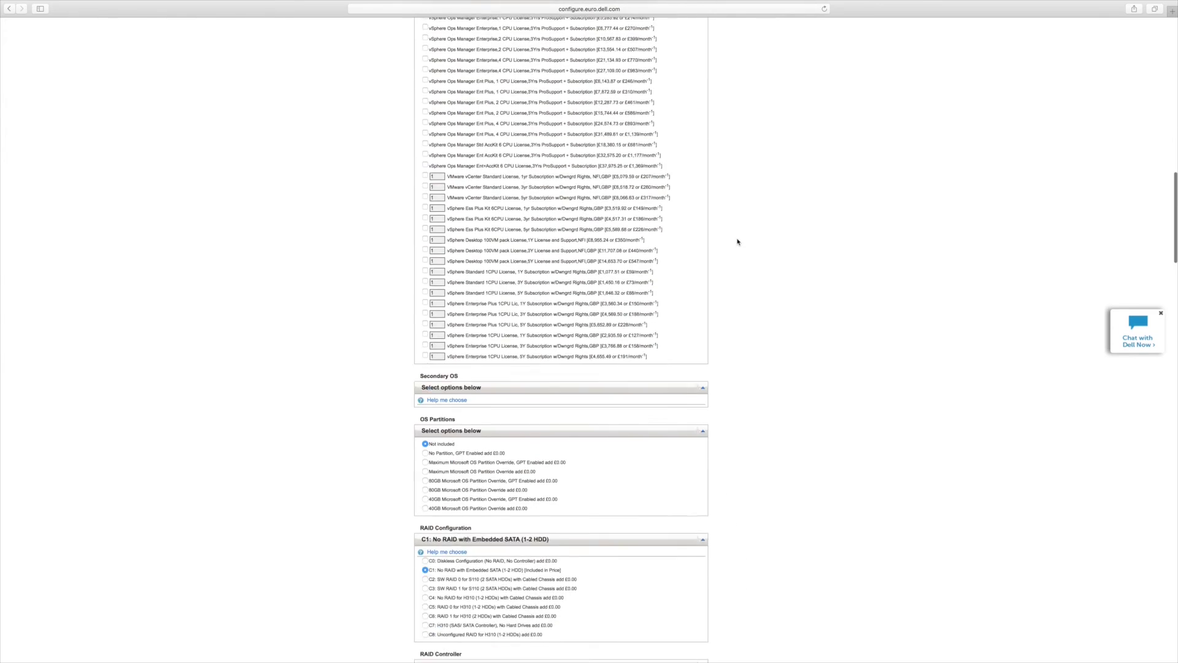
{"action": "scroll", "coordinate": [737, 242], "scroll_direction": "down", "scroll_amount": 5}
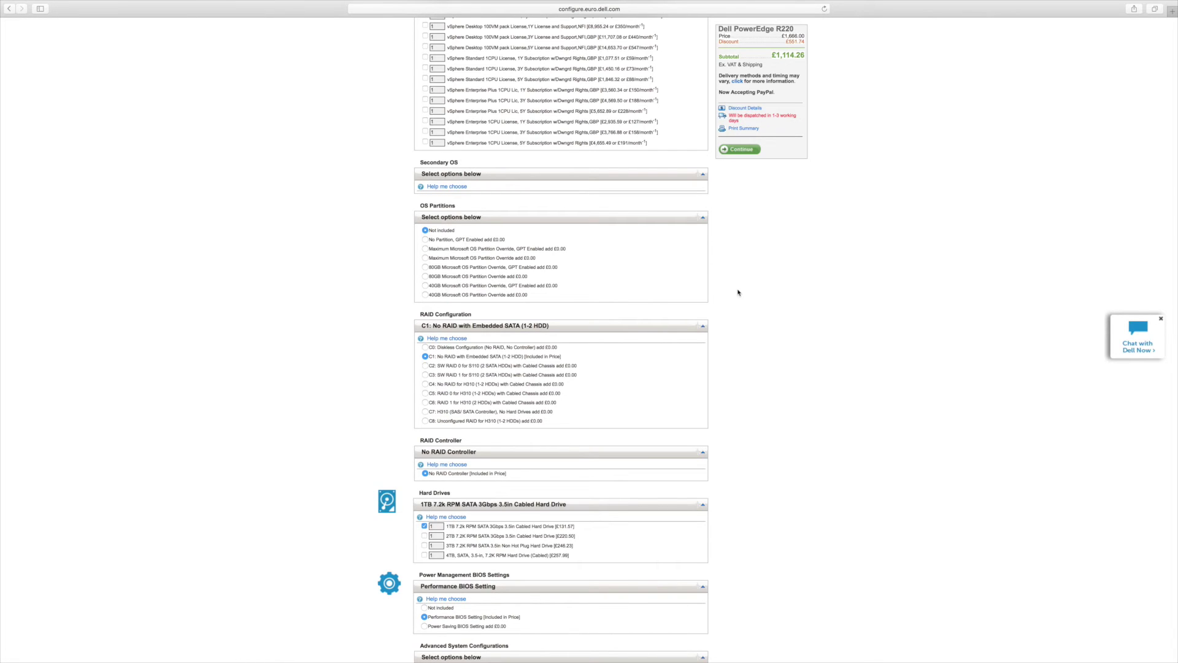
{"action": "scroll", "coordinate": [739, 292], "scroll_direction": "down", "scroll_amount": 3}
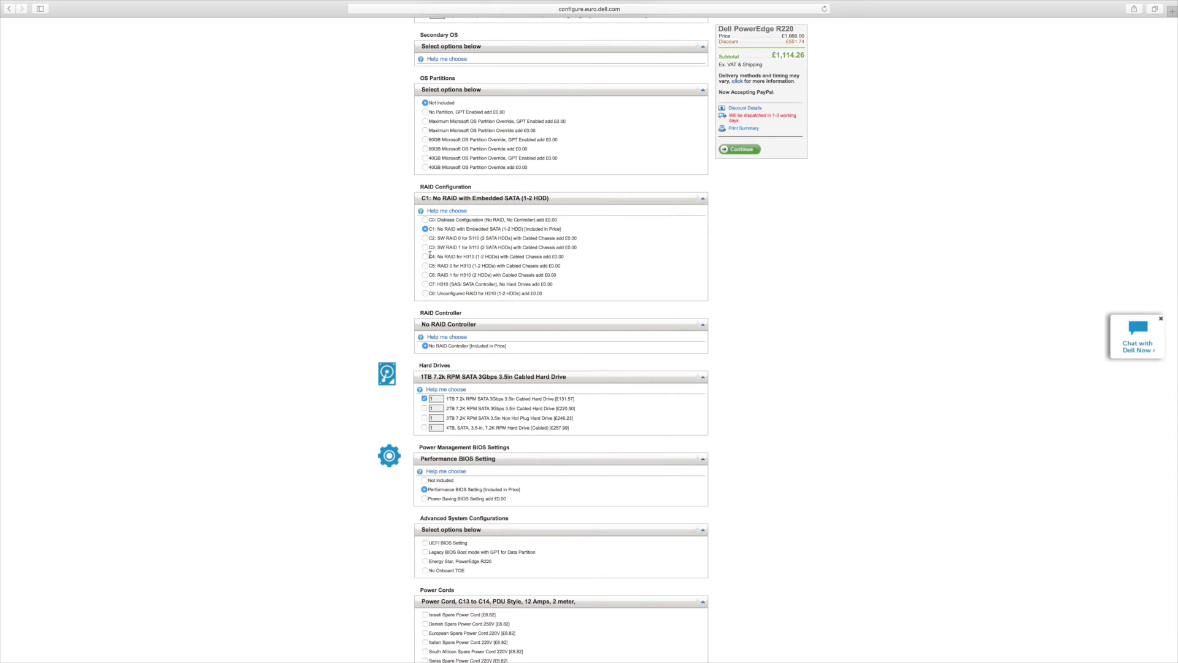
{"action": "left_click", "coordinate": [426, 248]}
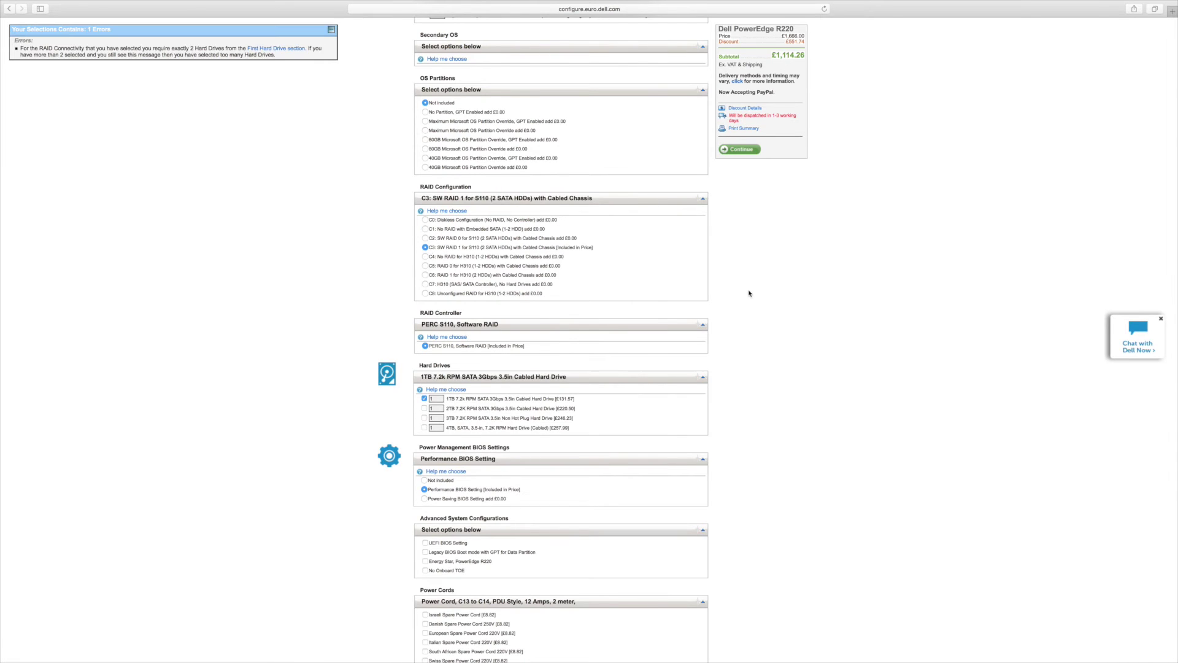
{"action": "scroll", "coordinate": [749, 294], "scroll_direction": "down", "scroll_amount": 1}
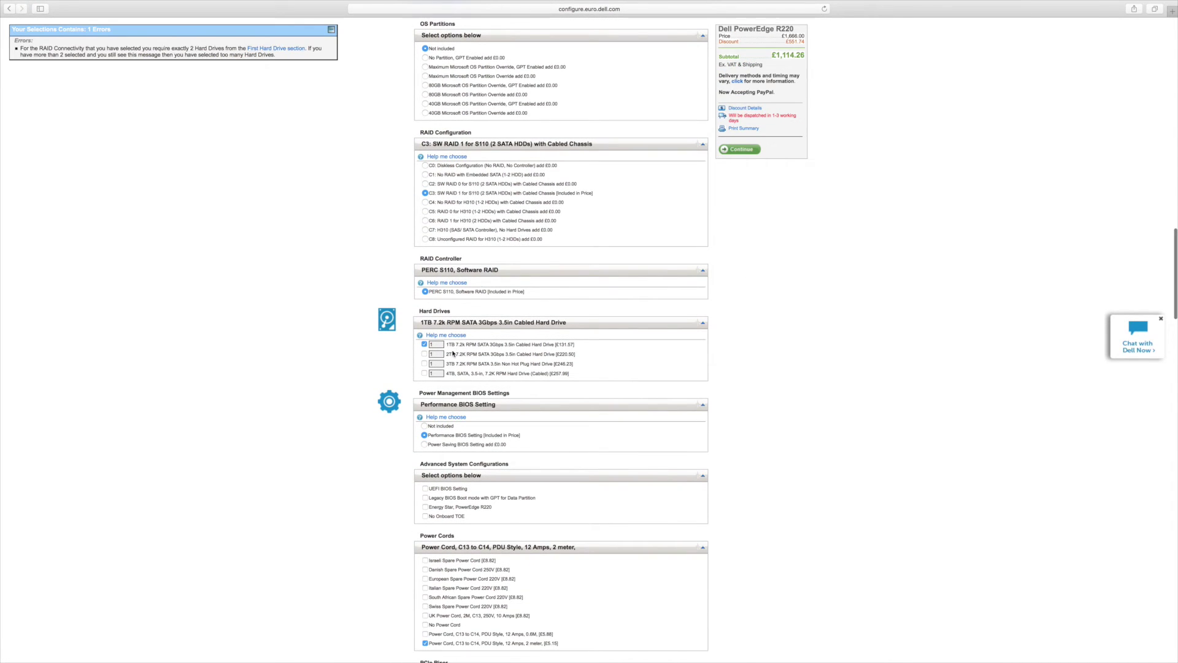
Set the 1TB 7.2k SATA cabled hard drive quantity to 2, reaching £1,245.83
{"action": "left_click", "coordinate": [431, 344]}
{"action": "type", "text": "2"}
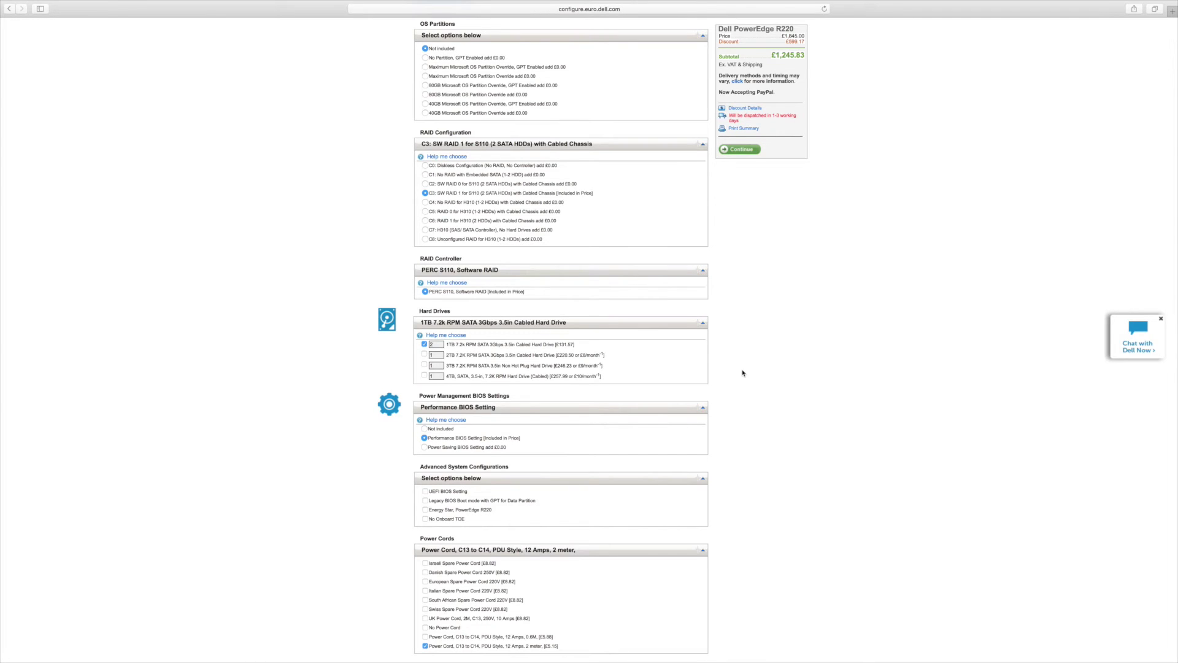
{"action": "scroll", "coordinate": [743, 372], "scroll_direction": "down", "scroll_amount": 1}
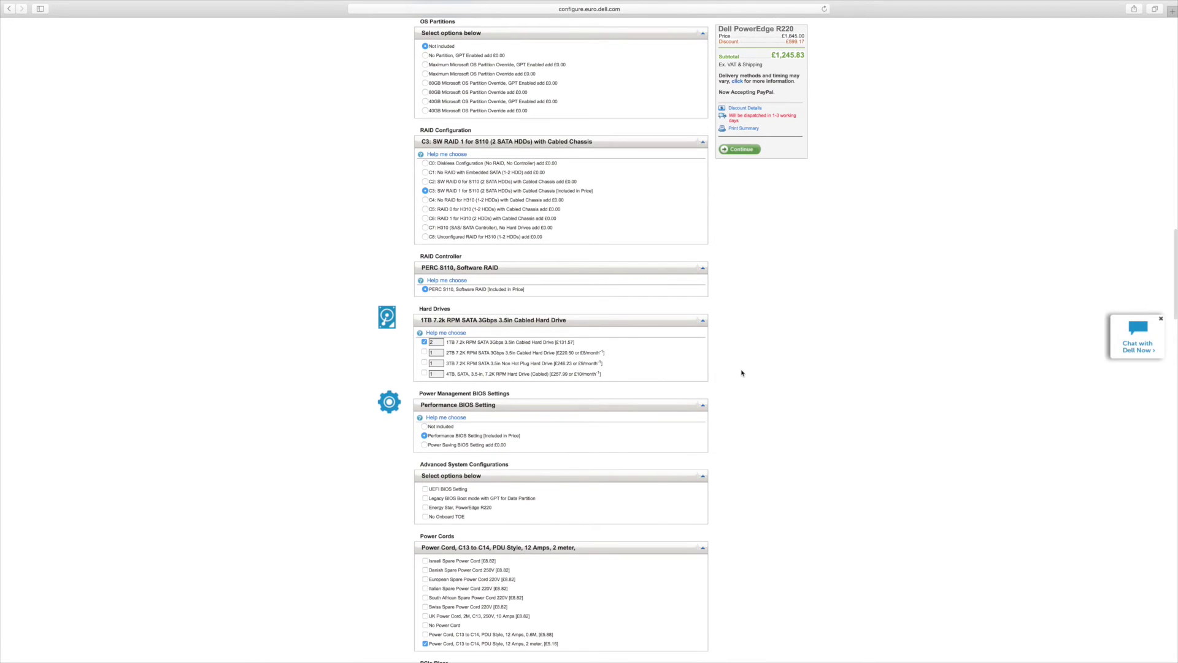
{"action": "scroll", "coordinate": [742, 373], "scroll_direction": "down", "scroll_amount": 5}
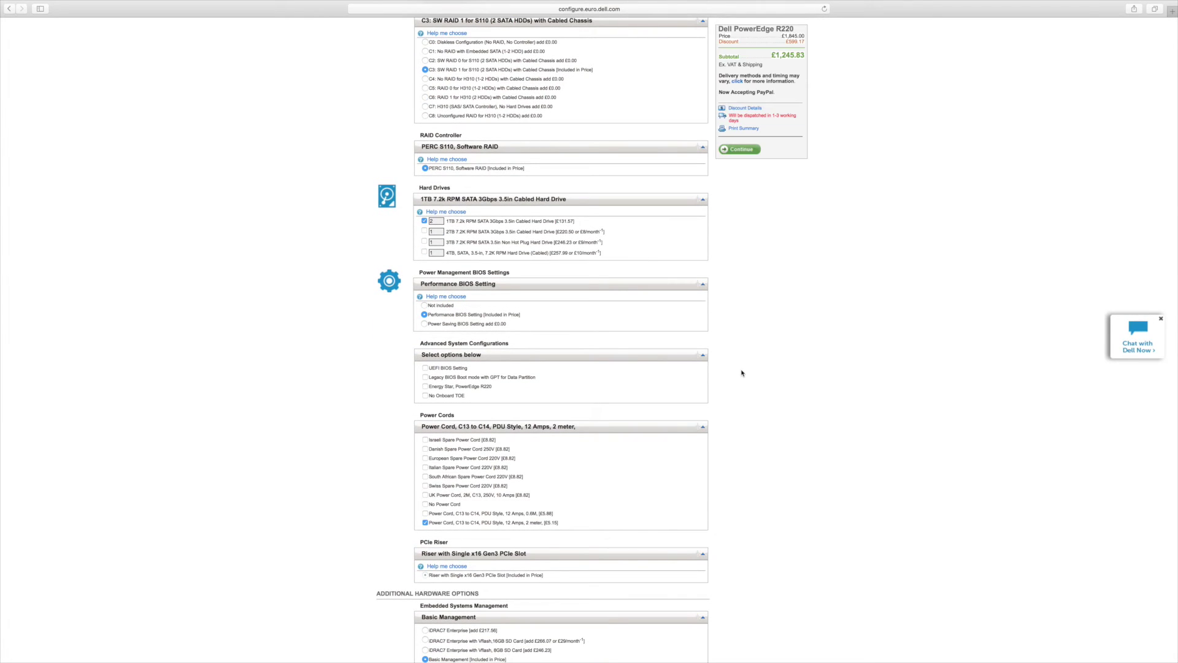
{"action": "scroll", "coordinate": [741, 373], "scroll_direction": "down", "scroll_amount": 2}
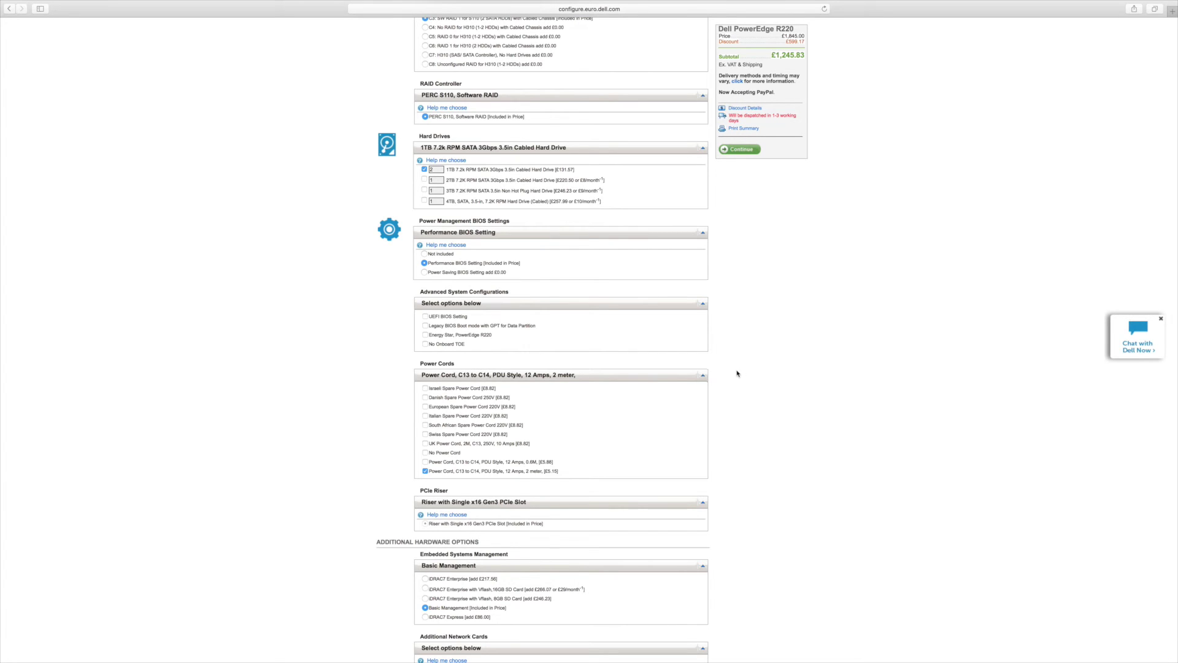
{"action": "scroll", "coordinate": [737, 372], "scroll_direction": "down", "scroll_amount": 3}
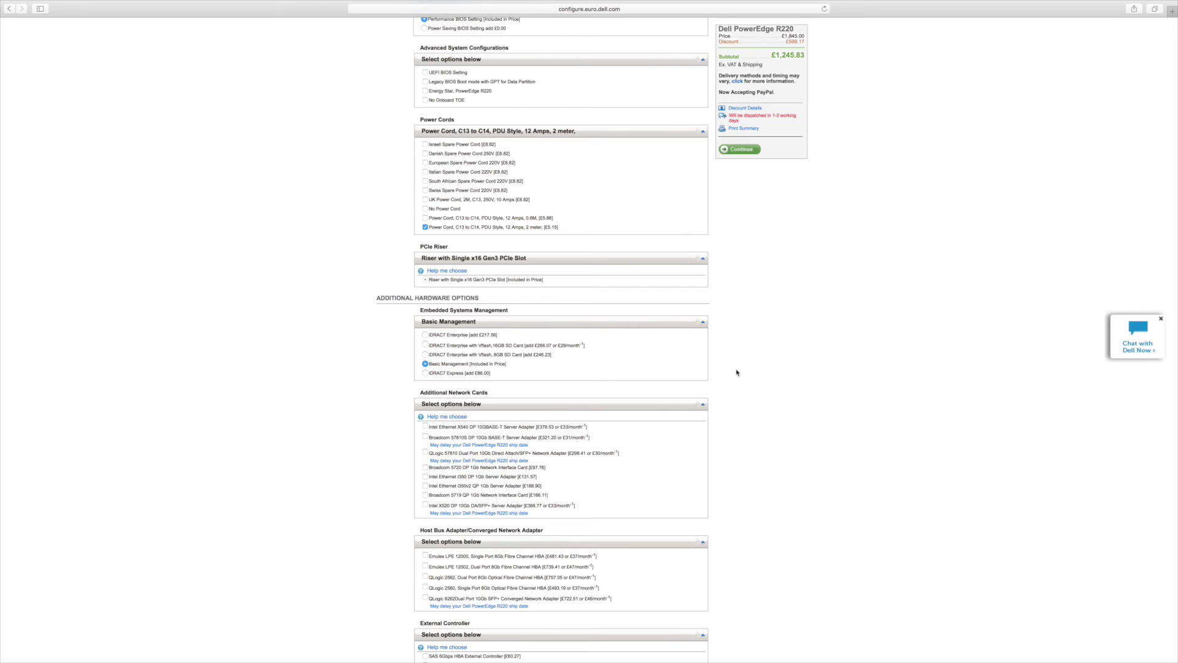
{"action": "scroll", "coordinate": [737, 372], "scroll_direction": "down", "scroll_amount": 4}
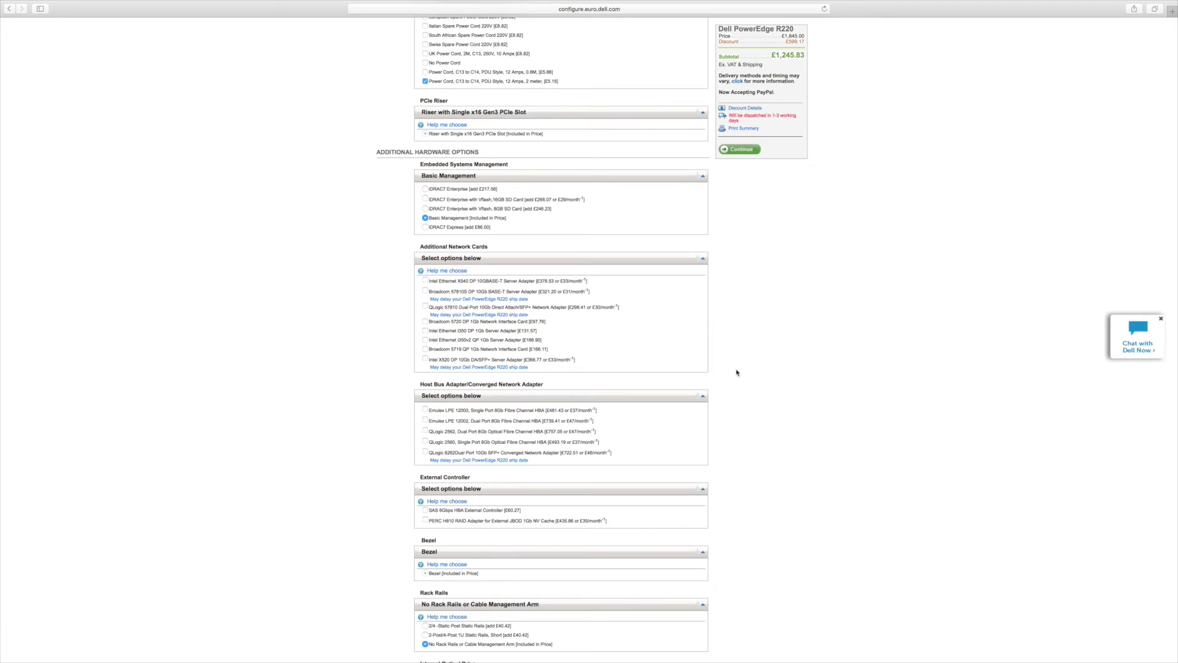
{"action": "scroll", "coordinate": [737, 372], "scroll_direction": "down", "scroll_amount": 5}
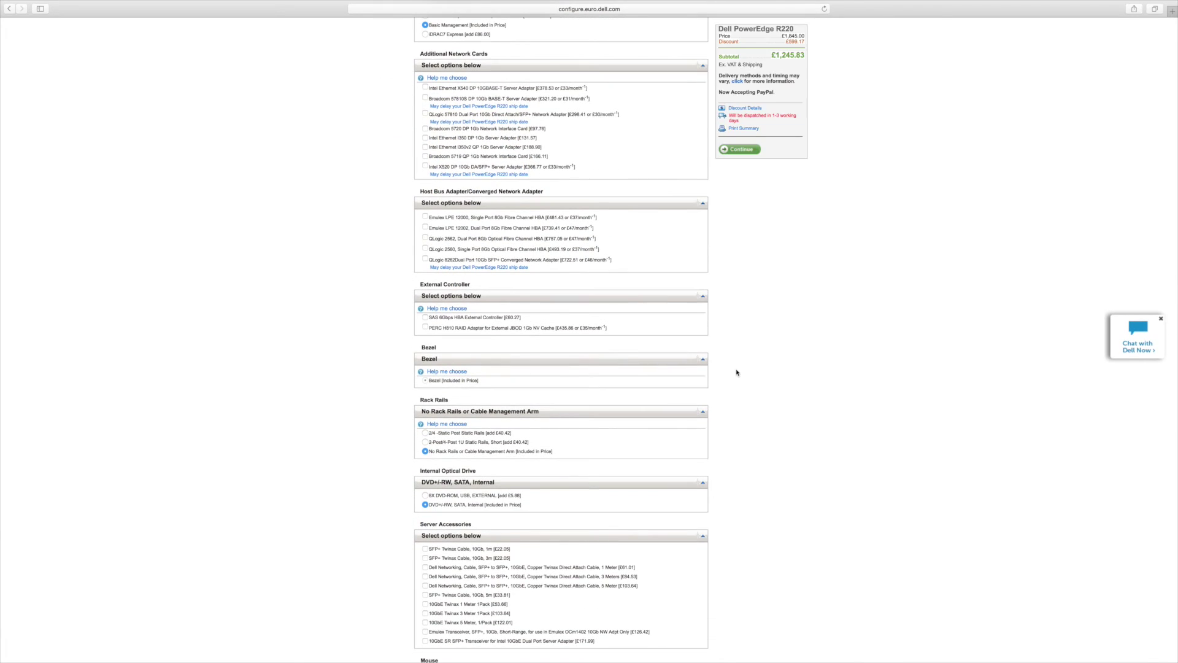
{"action": "scroll", "coordinate": [737, 372], "scroll_direction": "down", "scroll_amount": 3}
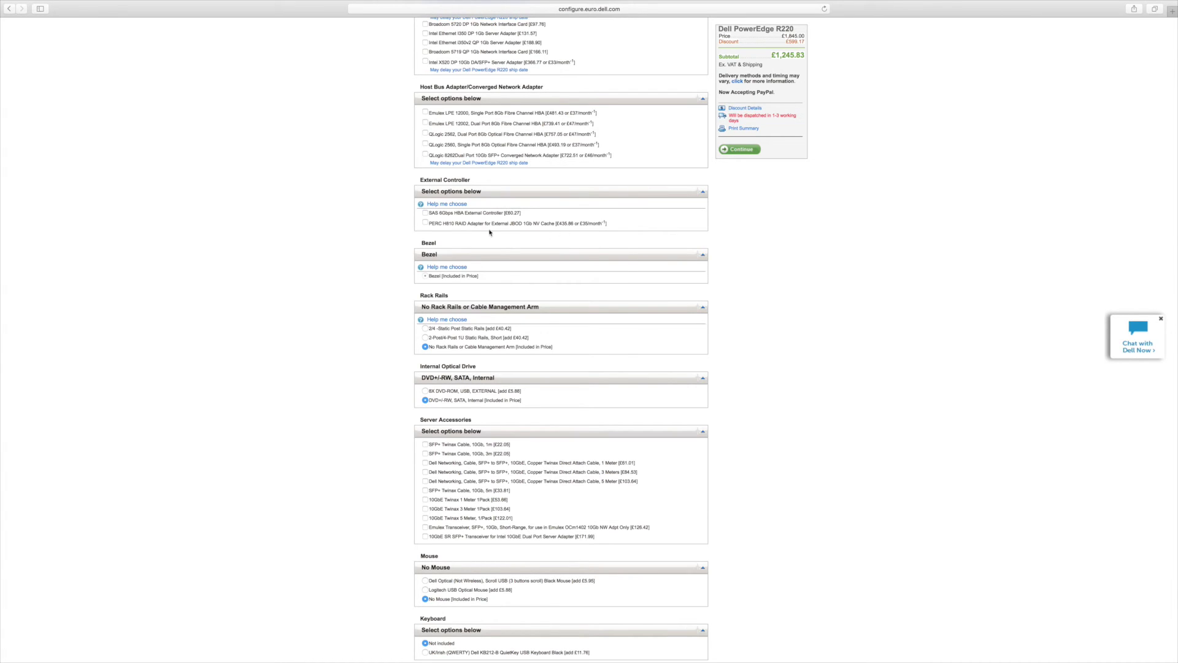
Scroll through the remaining components to the bottom of the configuration page
{"action": "scroll", "coordinate": [741, 240], "scroll_direction": "down", "scroll_amount": 1}
{"action": "scroll", "coordinate": [741, 239], "scroll_direction": "down", "scroll_amount": 2}
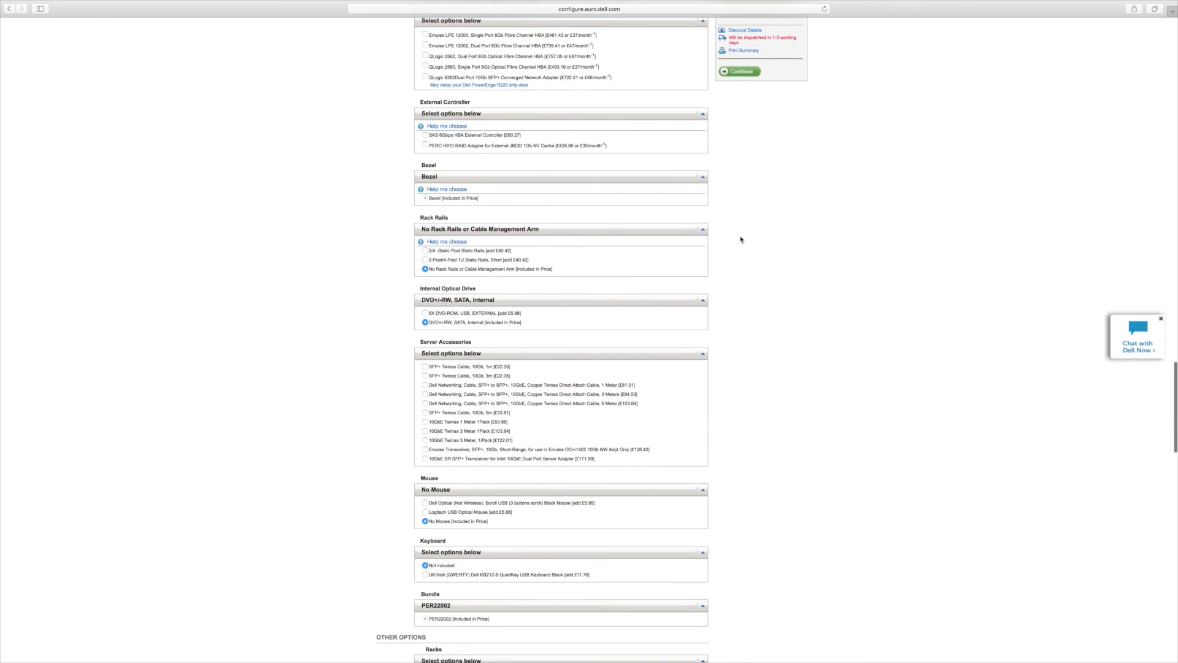
{"action": "scroll", "coordinate": [741, 239], "scroll_direction": "up", "scroll_amount": 6}
{"action": "scroll", "coordinate": [741, 240], "scroll_direction": "down", "scroll_amount": 3}
{"action": "scroll", "coordinate": [742, 239], "scroll_direction": "down", "scroll_amount": 5}
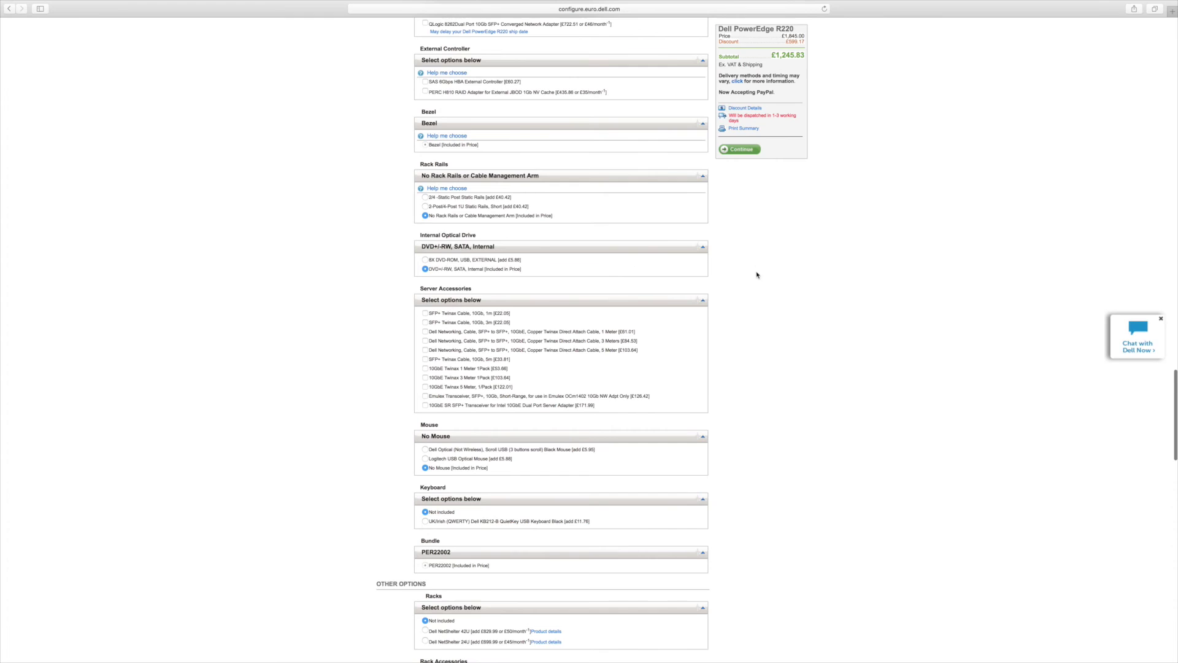
{"action": "scroll", "coordinate": [766, 274], "scroll_direction": "down", "scroll_amount": 4}
{"action": "scroll", "coordinate": [766, 275], "scroll_direction": "down", "scroll_amount": 4}
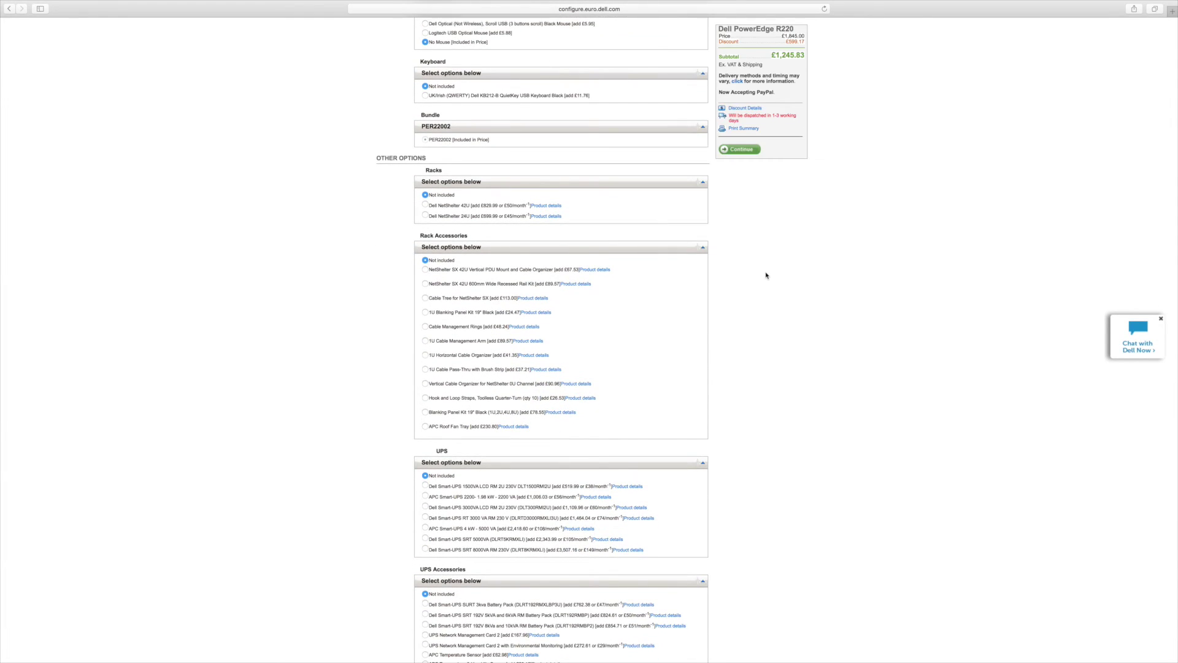
{"action": "scroll", "coordinate": [766, 275], "scroll_direction": "down", "scroll_amount": 3}
{"action": "scroll", "coordinate": [766, 275], "scroll_direction": "down", "scroll_amount": 2}
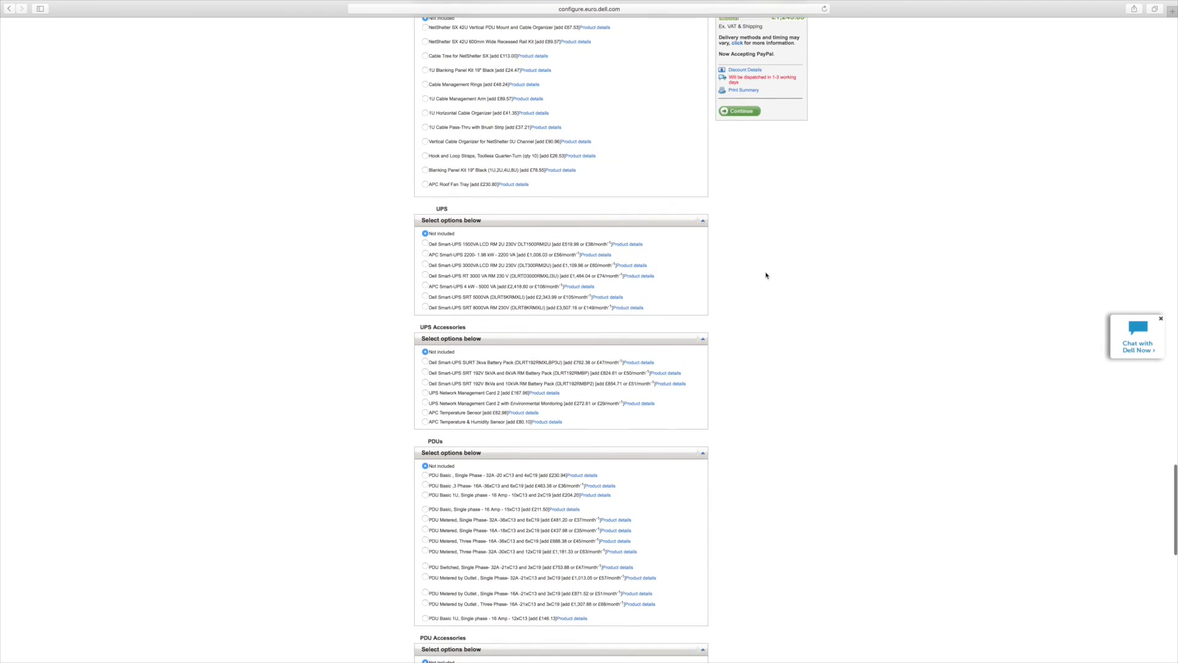
{"action": "scroll", "coordinate": [766, 275], "scroll_direction": "down", "scroll_amount": 5}
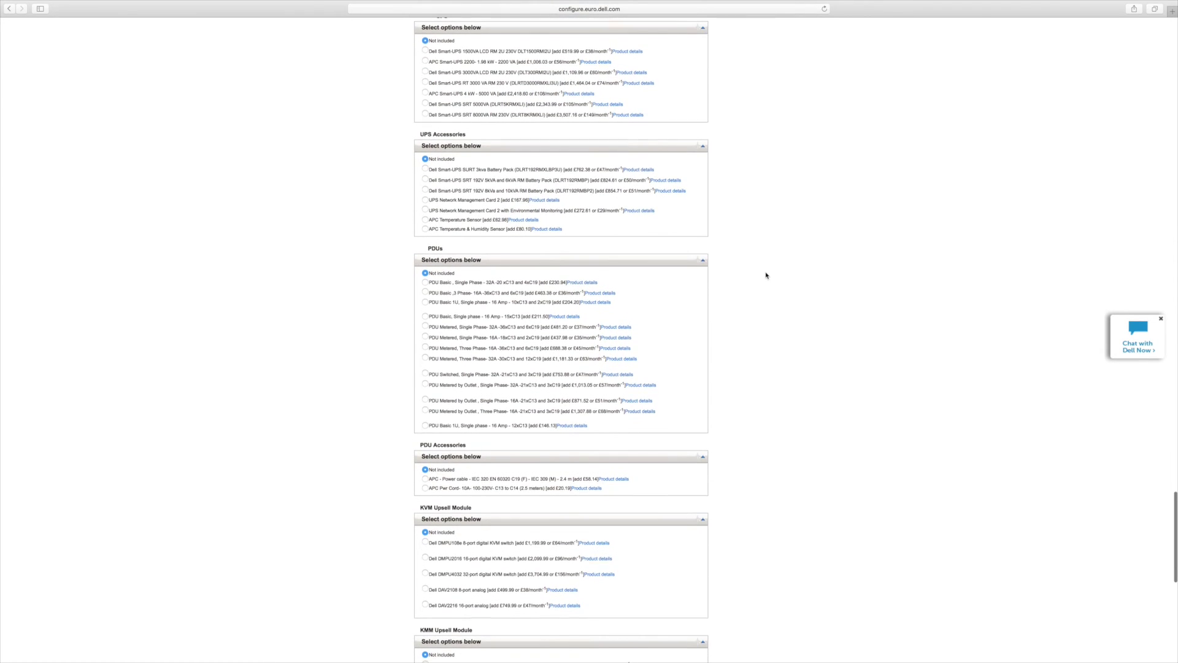
{"action": "scroll", "coordinate": [766, 275], "scroll_direction": "down", "scroll_amount": 3}
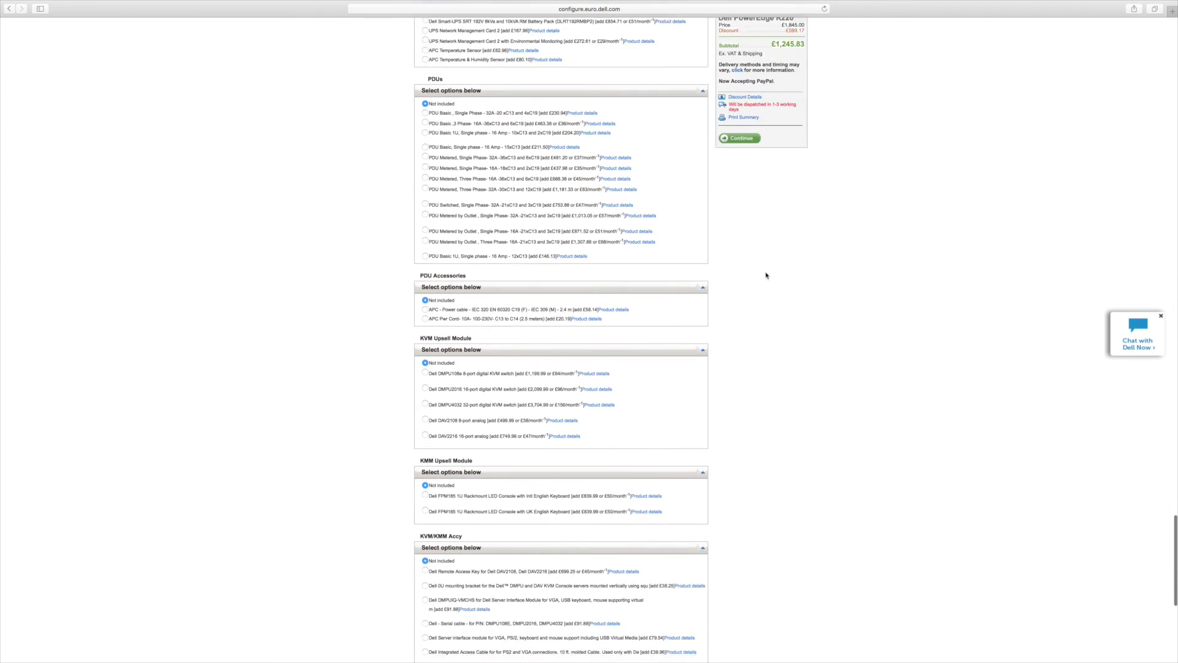
{"action": "scroll", "coordinate": [766, 275], "scroll_direction": "down", "scroll_amount": 2}
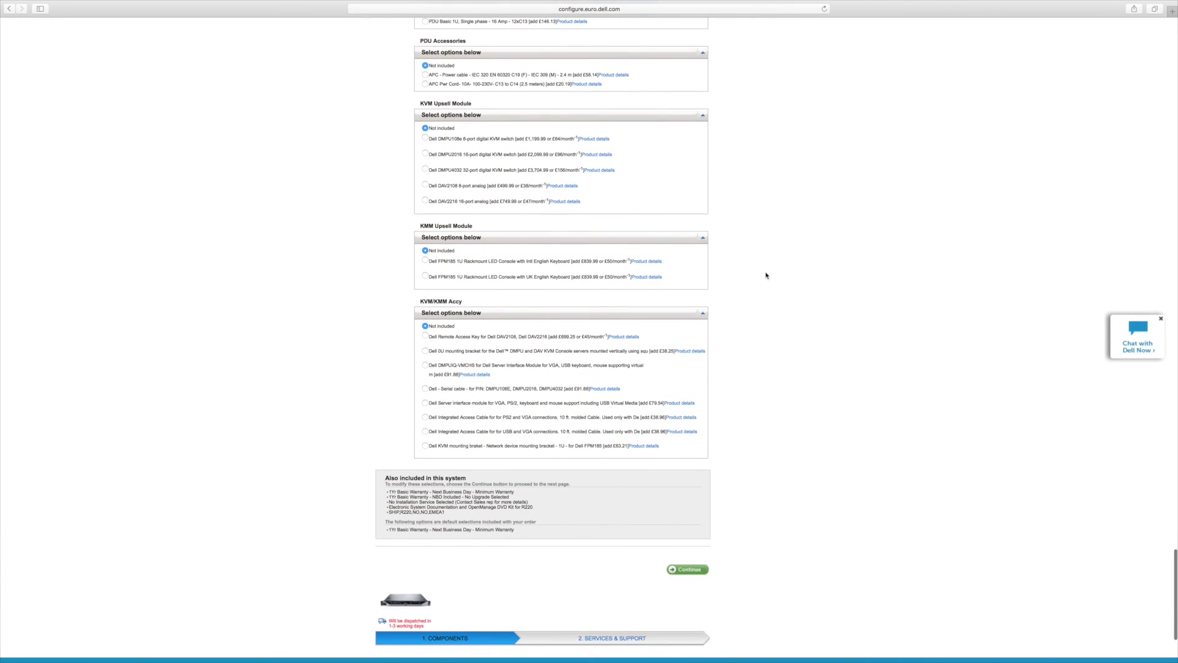
{"action": "scroll", "coordinate": [765, 275], "scroll_direction": "up", "scroll_amount": 4}
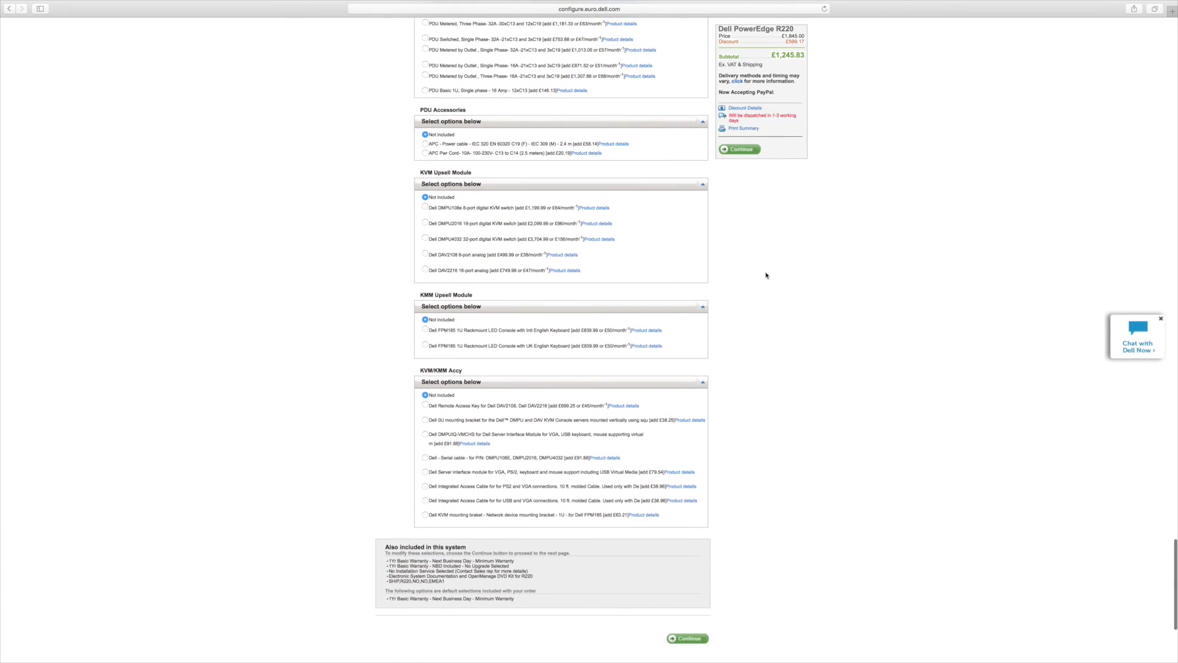
{"action": "scroll", "coordinate": [765, 275], "scroll_direction": "up", "scroll_amount": 8}
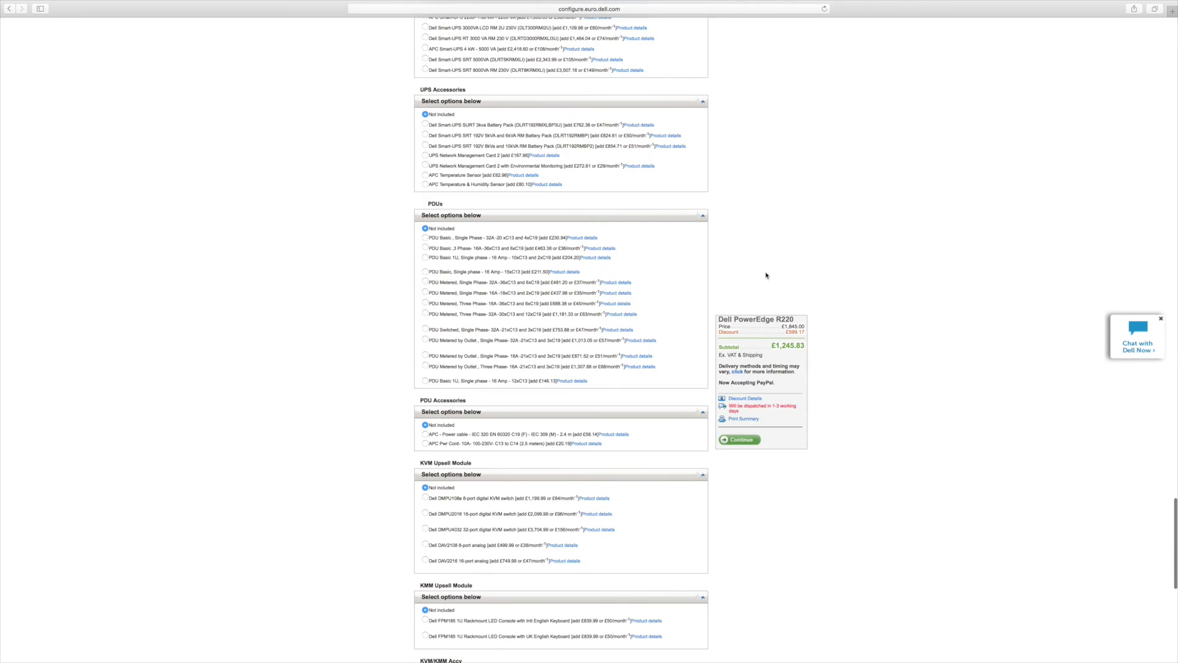
{"action": "scroll", "coordinate": [766, 275], "scroll_direction": "up", "scroll_amount": 6}
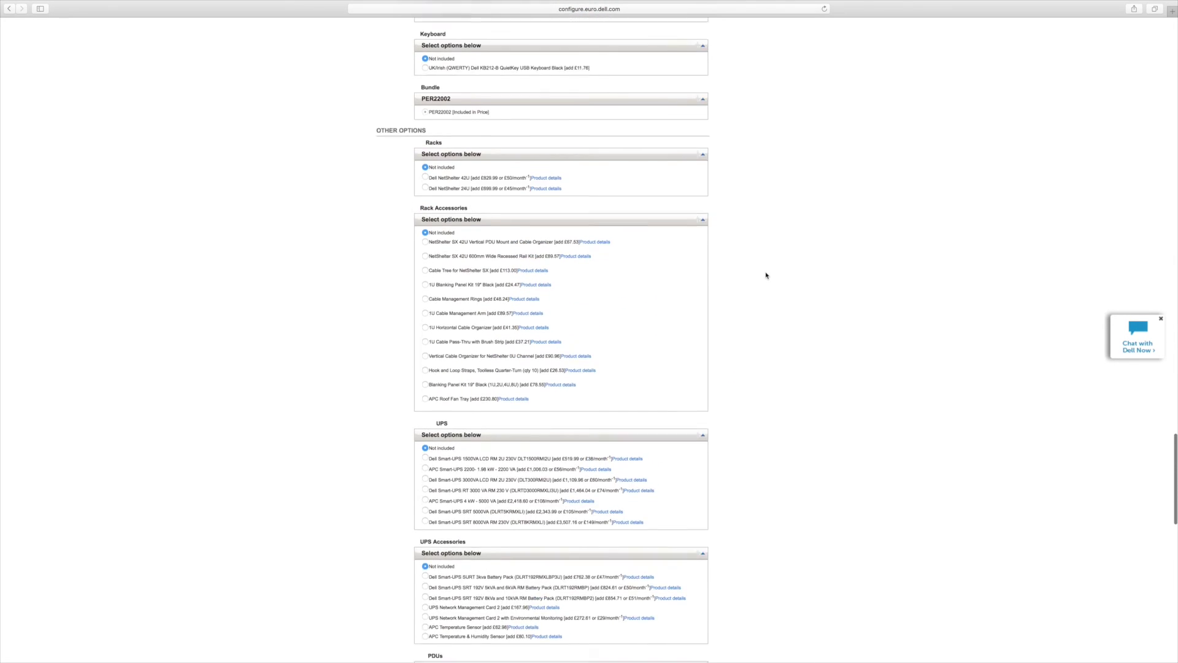
{"action": "scroll", "coordinate": [766, 275], "scroll_direction": "down", "scroll_amount": 20}
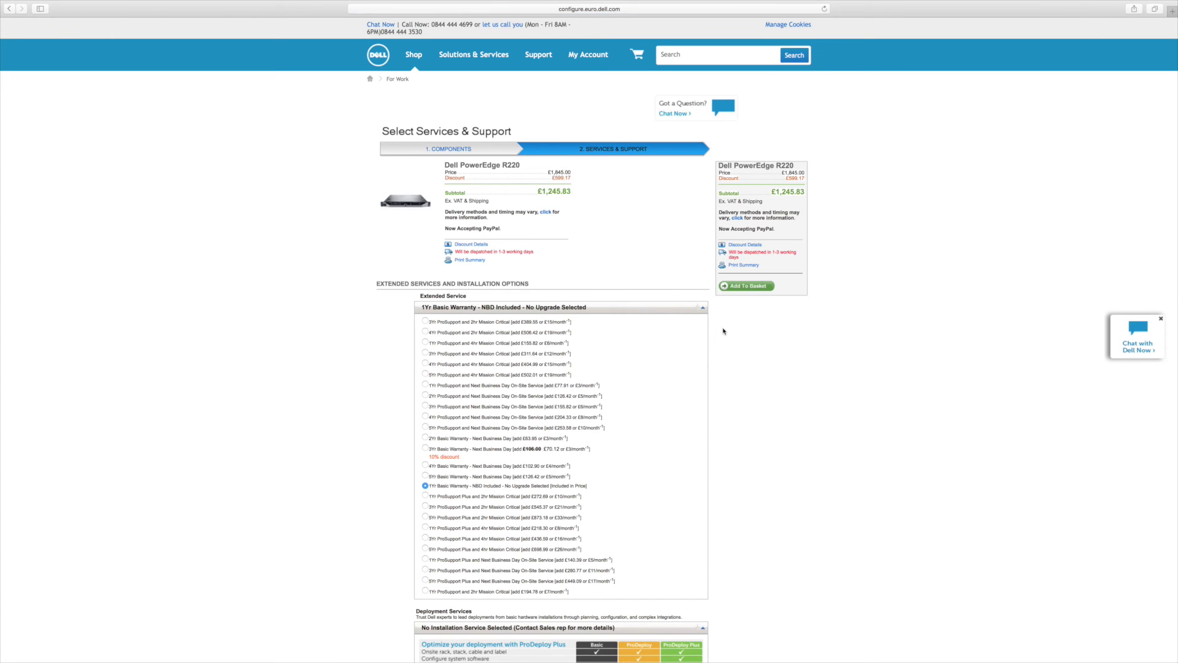
{"action": "scroll", "coordinate": [723, 331], "scroll_direction": "down", "scroll_amount": 3}
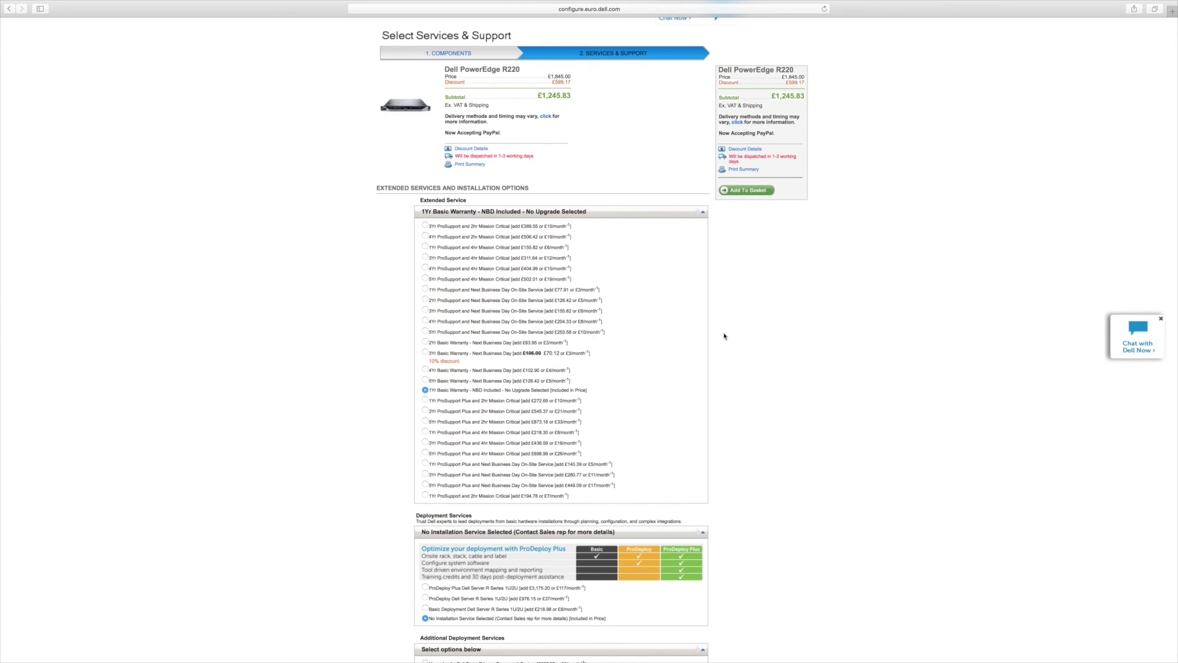
{"action": "scroll", "coordinate": [724, 336], "scroll_direction": "down", "scroll_amount": 2}
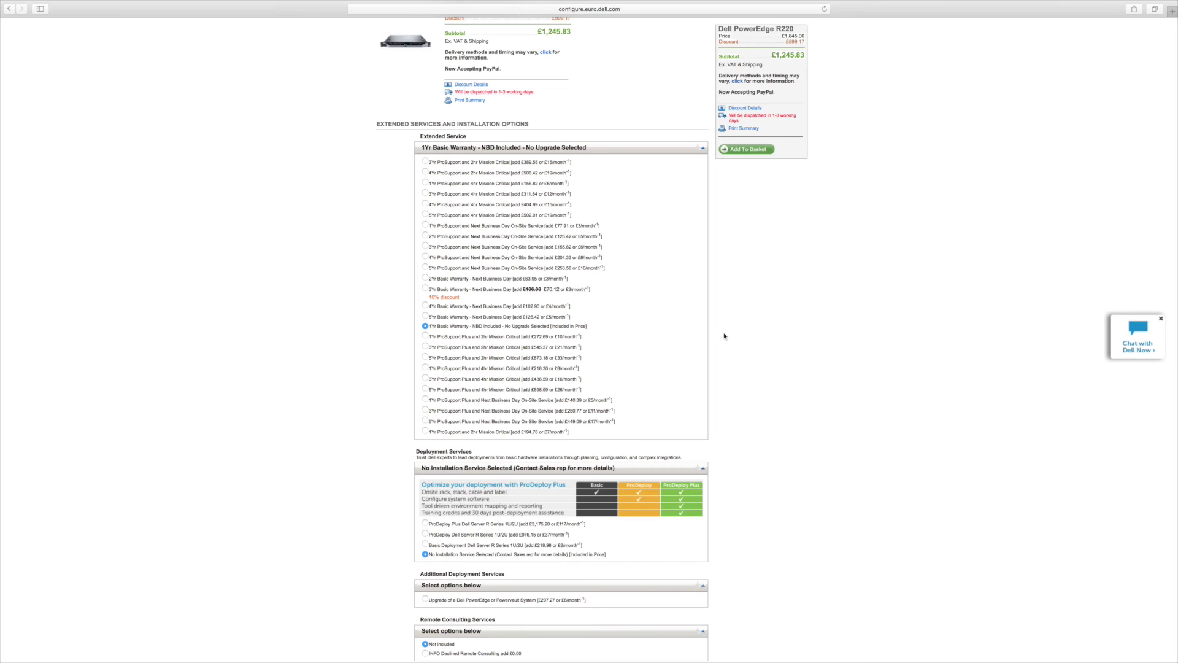
{"action": "scroll", "coordinate": [724, 337], "scroll_direction": "down", "scroll_amount": 10}
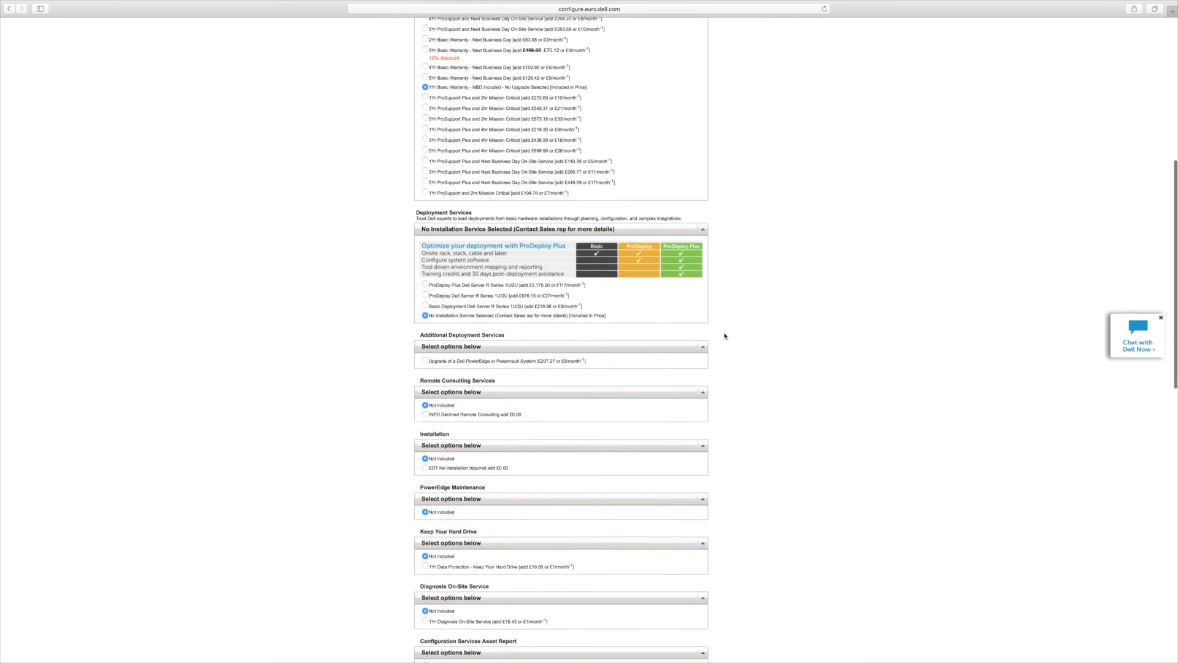
{"action": "scroll", "coordinate": [724, 337], "scroll_direction": "down", "scroll_amount": 5}
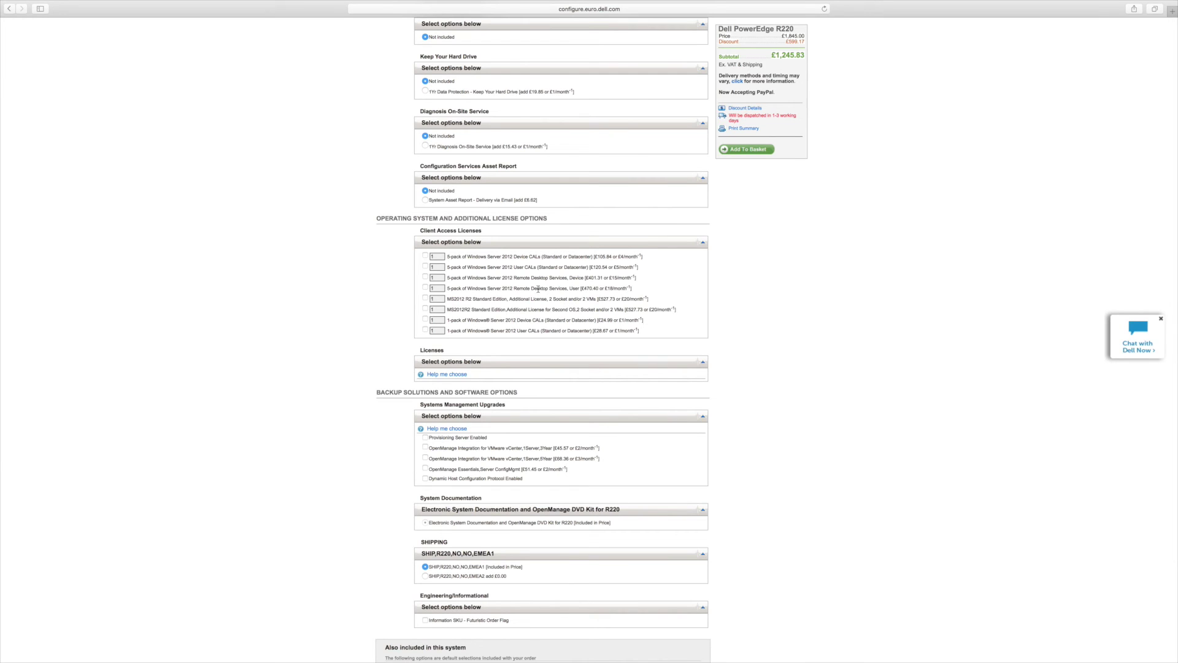
Set the Windows Server 2012 User CAL 5-pack quantity to 3, correcting the mistyped 13
{"action": "left_click", "coordinate": [439, 267]}
{"action": "type", "text": "3"}
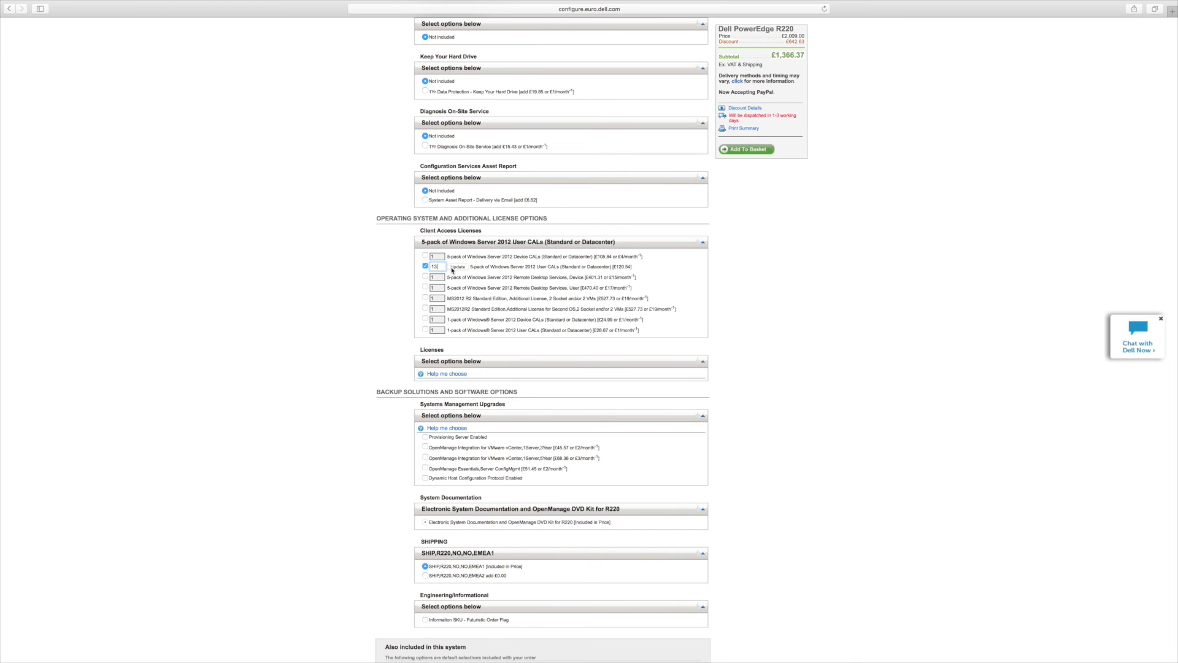
{"action": "left_click", "coordinate": [455, 268]}
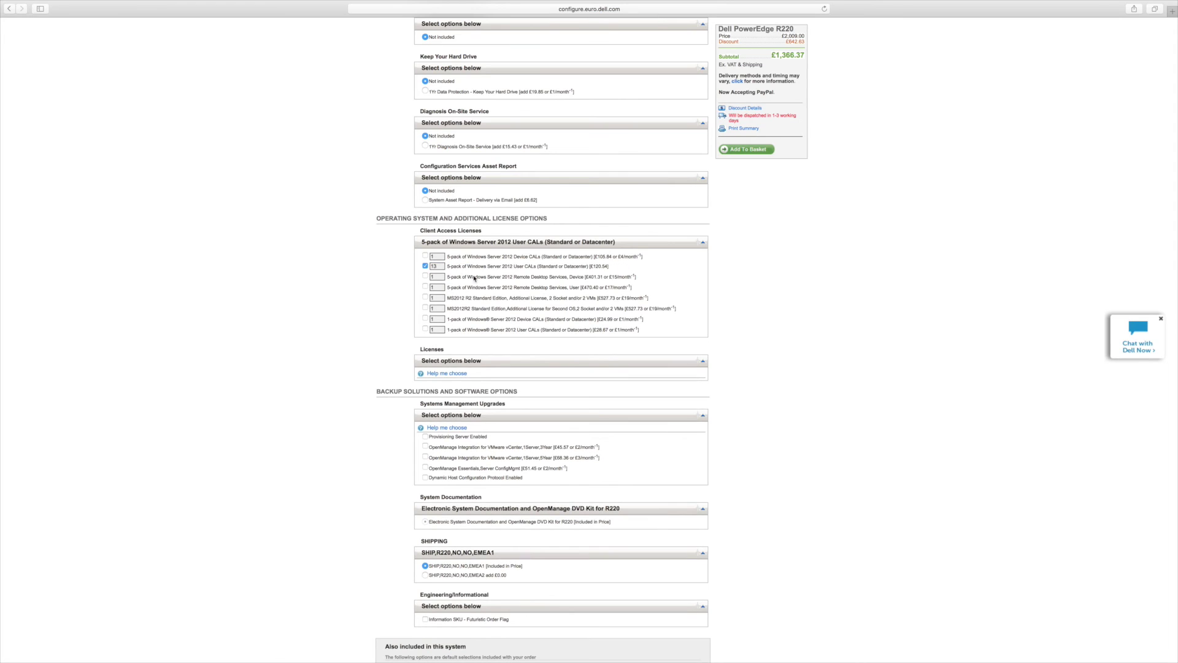
{"action": "double_click", "coordinate": [436, 267]}
{"action": "type", "text": "3"}
{"action": "left_click", "coordinate": [460, 270]}
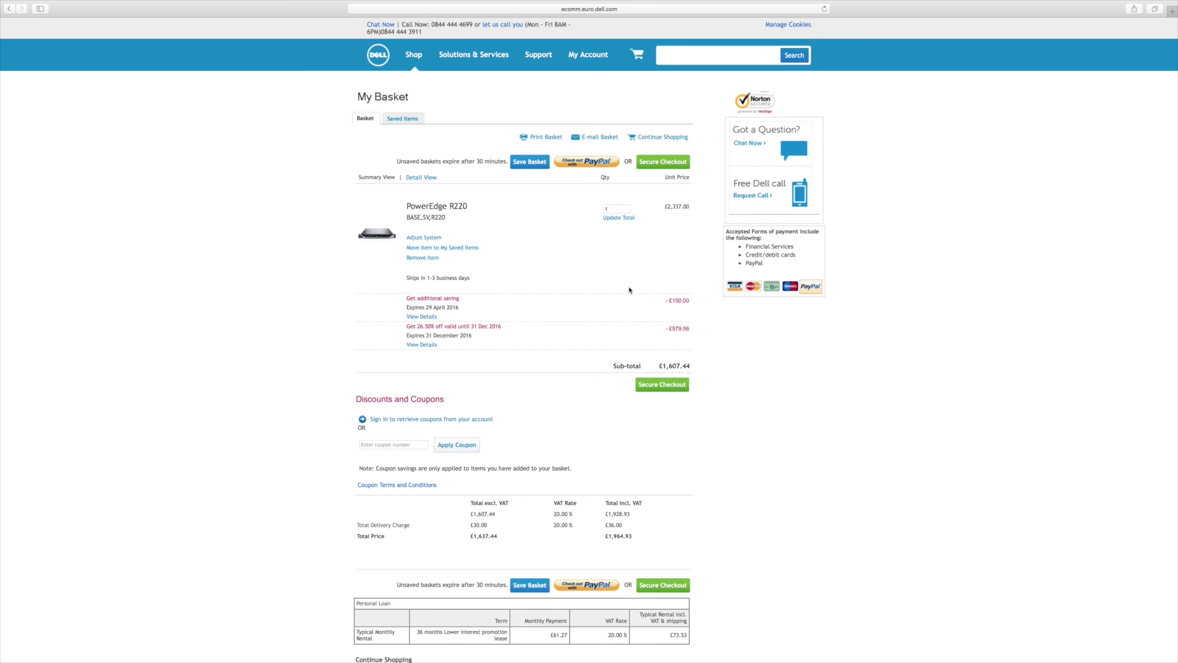
Change the PowerEdge R220 basket quantity to 3 and update the total to £5,858.78 including VAT
{"action": "double_click", "coordinate": [617, 208]}
{"action": "left_click", "coordinate": [618, 219]}
{"action": "scroll", "coordinate": [767, 379], "scroll_direction": "down", "scroll_amount": 3}
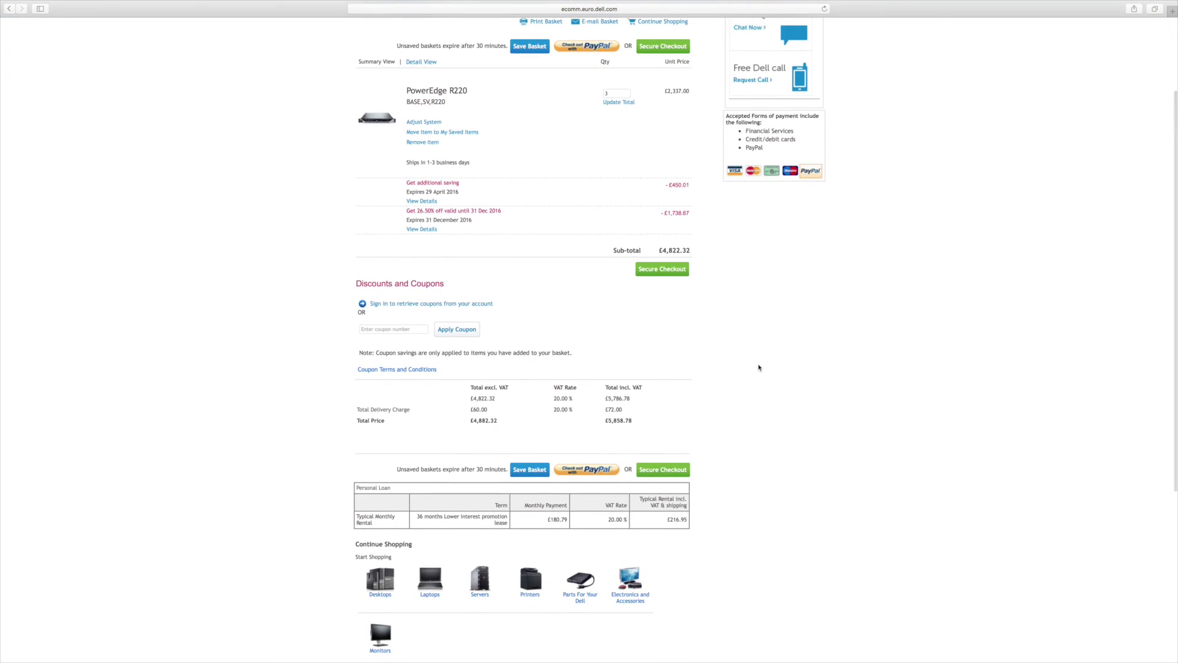